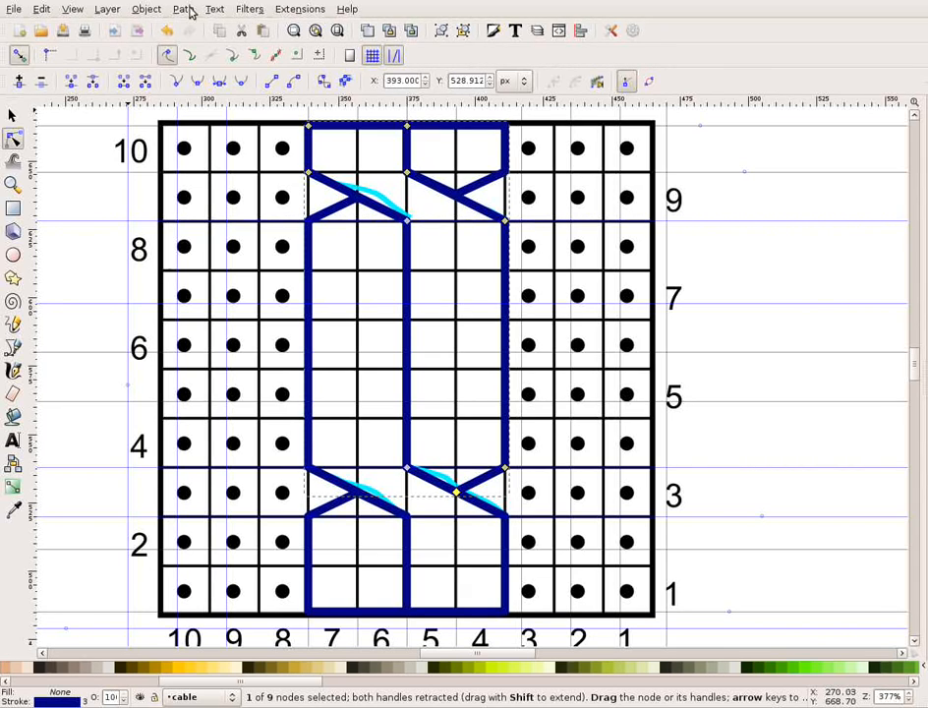
Open the layer list and lock the cable layer.
click(103, 11)
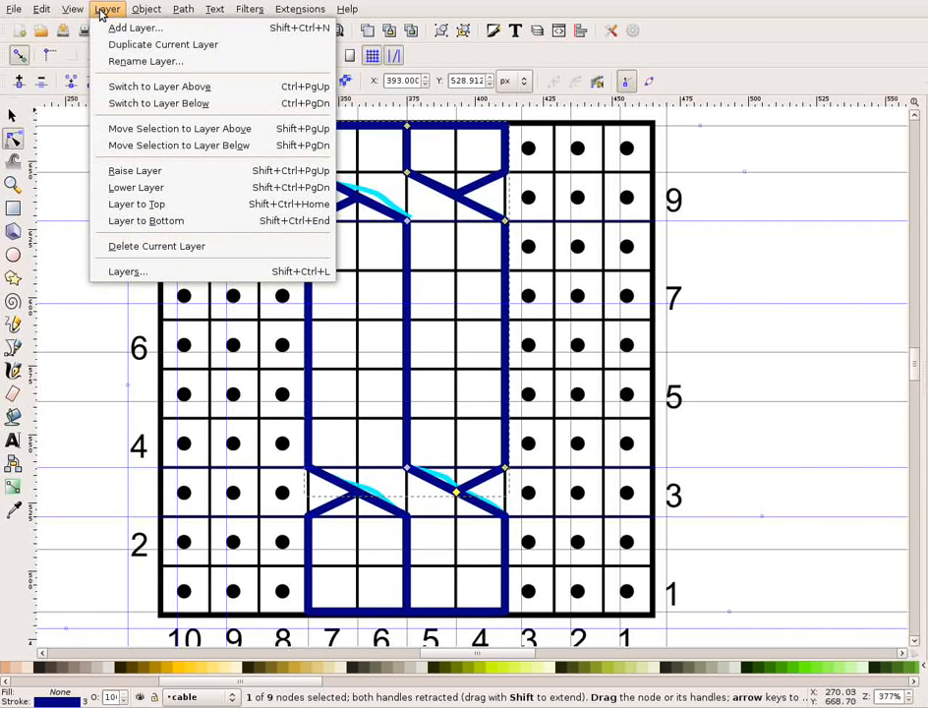
click(150, 271)
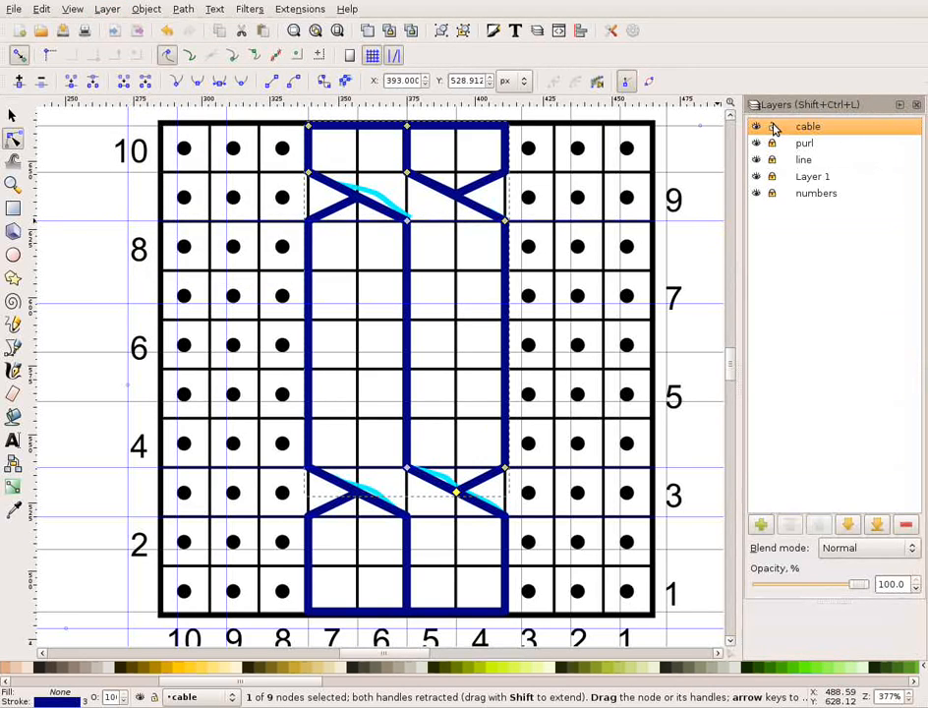
click(772, 127)
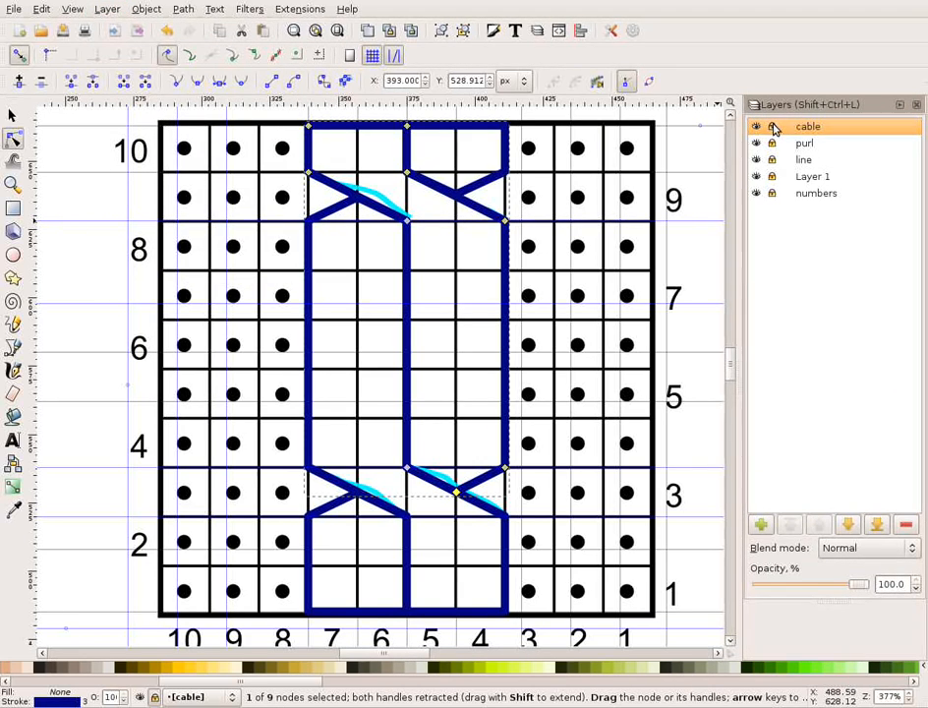
Add a layer named bg below the current one and lower it to the very bottom of the layer stack.
click(761, 525)
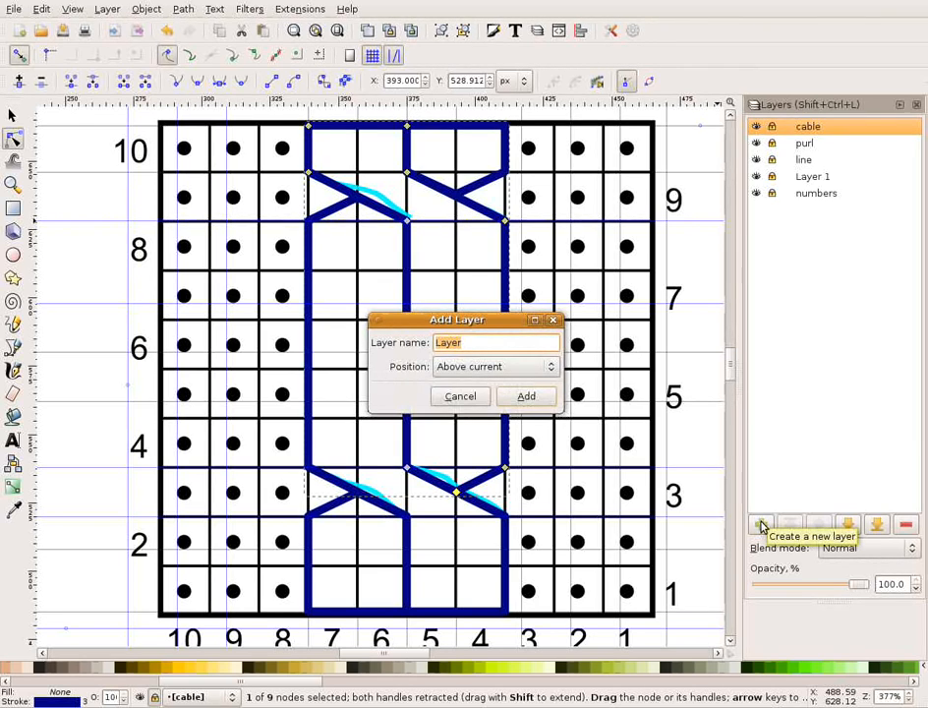
text(b)
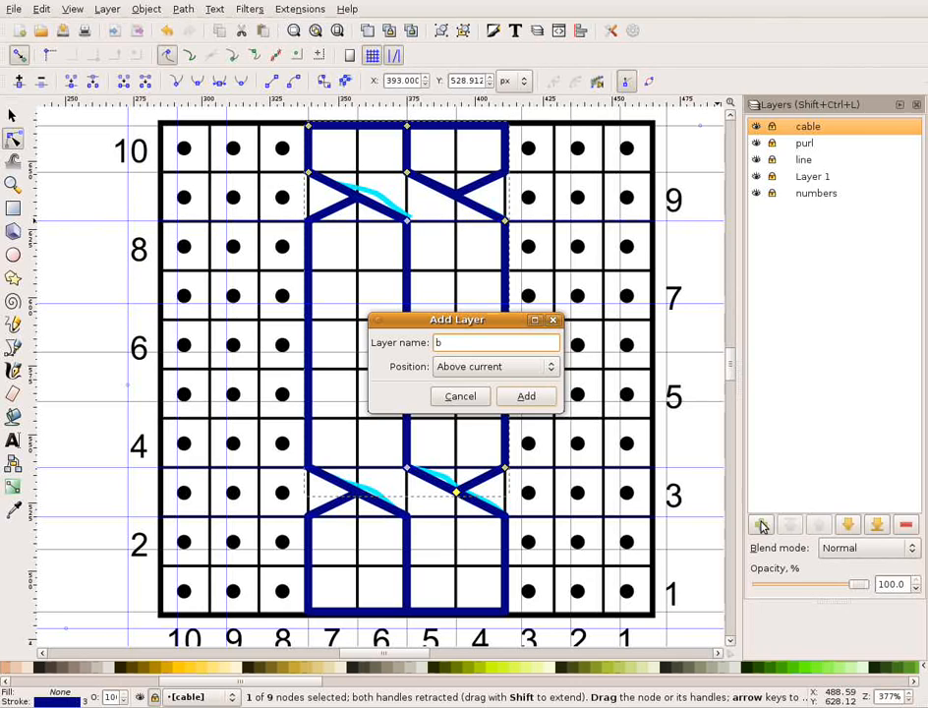
text(g)
key(BackSpace)
click(552, 365)
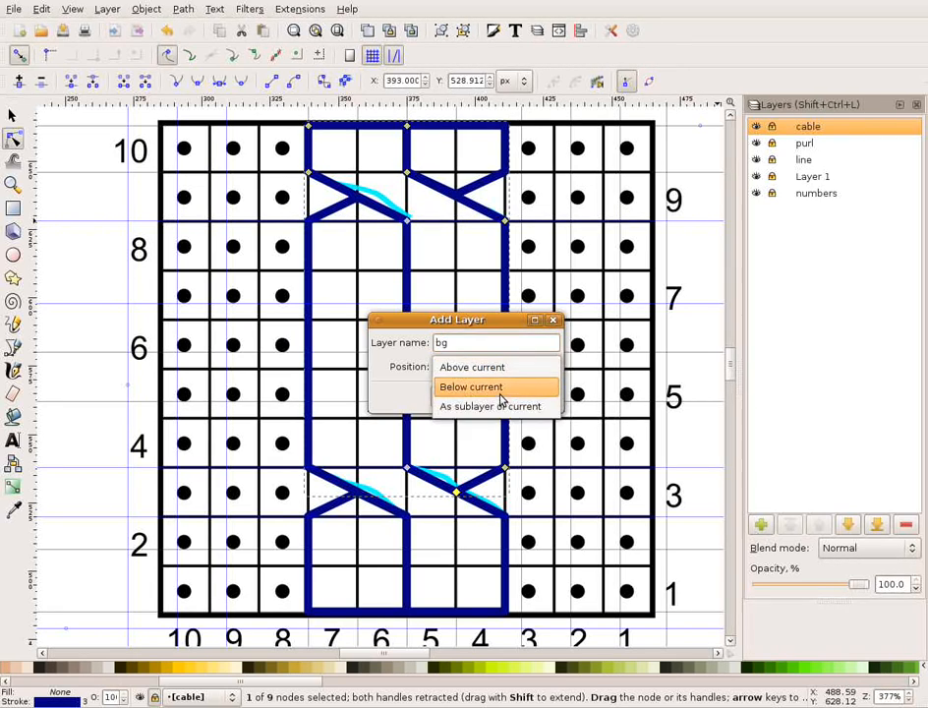
click(502, 387)
click(529, 397)
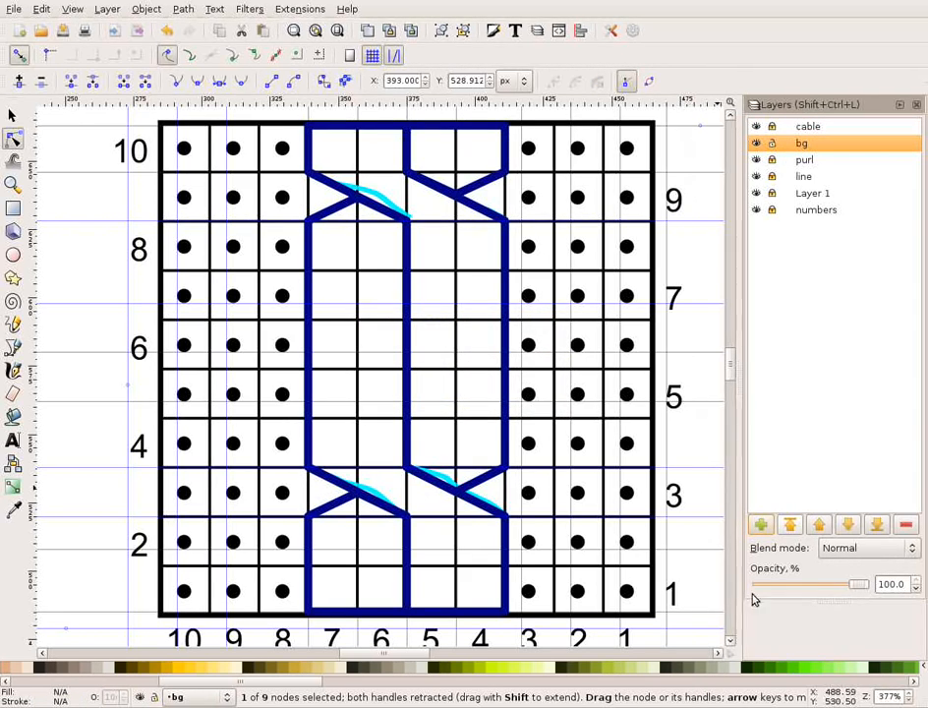
click(879, 527)
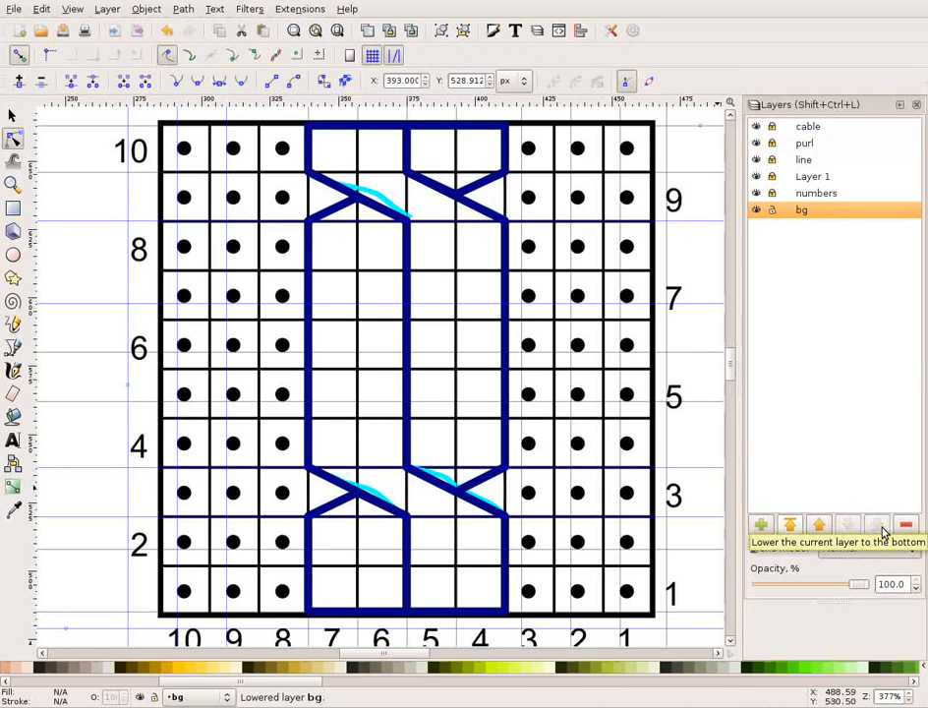
Select the chart's grid group by its thick outer border to check its width and height.
click(12, 117)
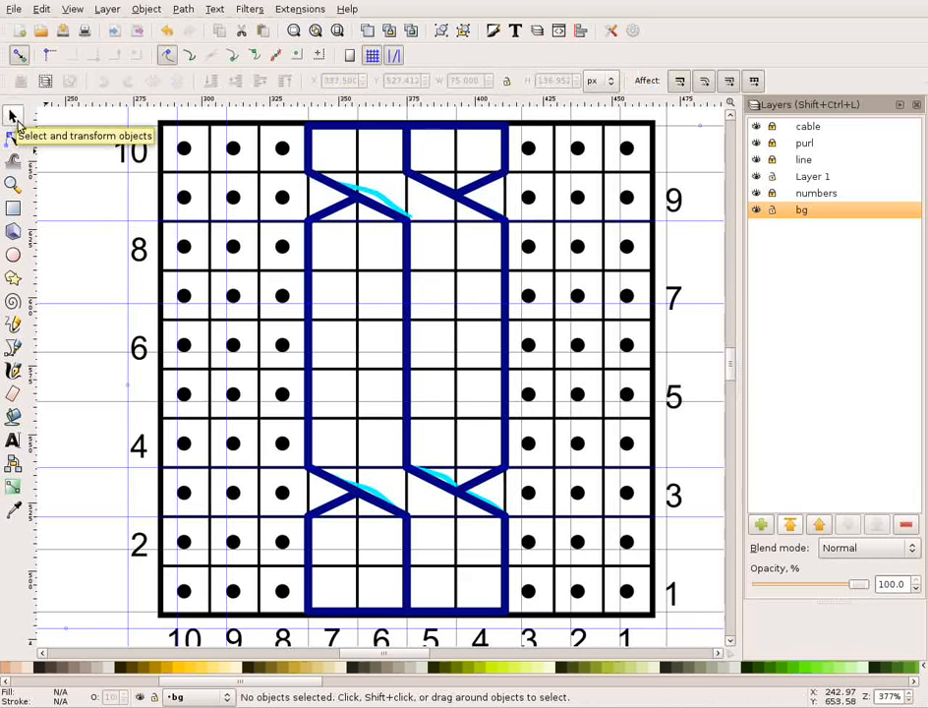
click(196, 122)
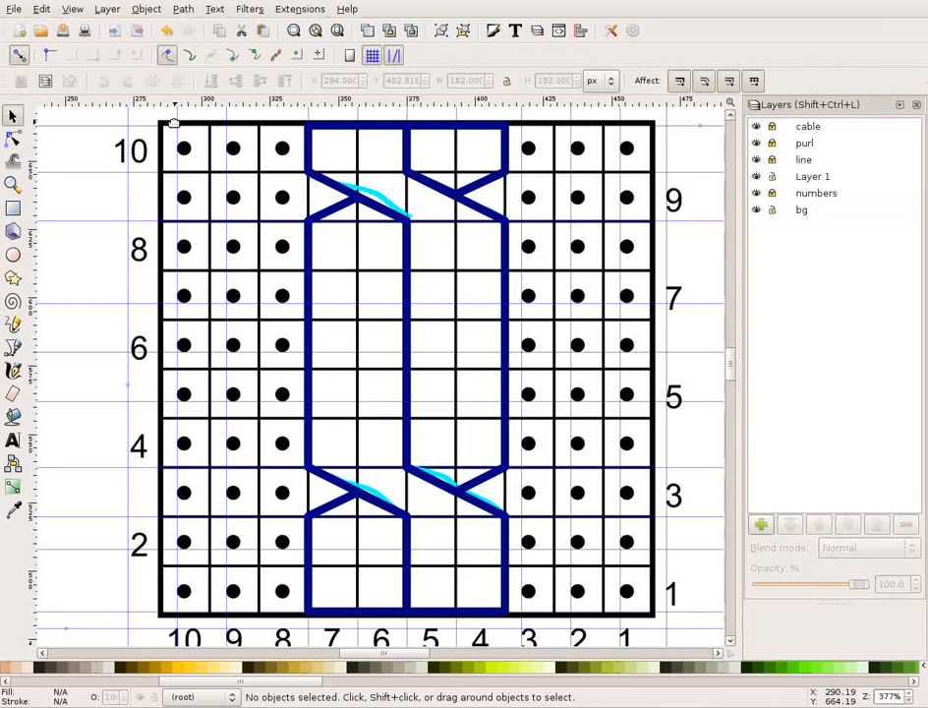
click(164, 122)
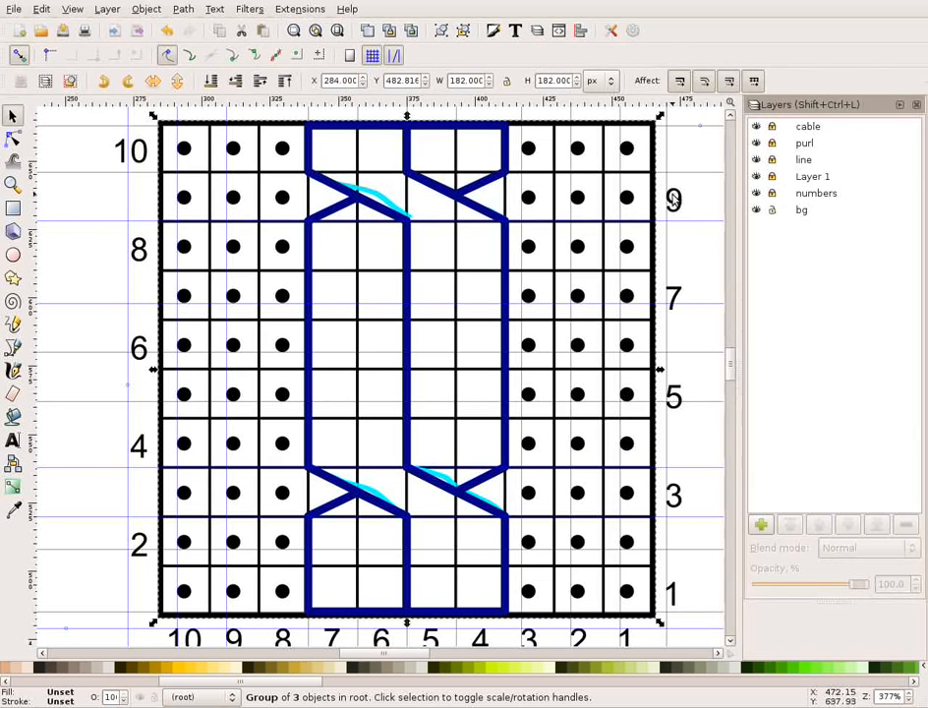
Make bg the current layer and draw a rectangle around the chart, about 218 by 184 px.
click(810, 213)
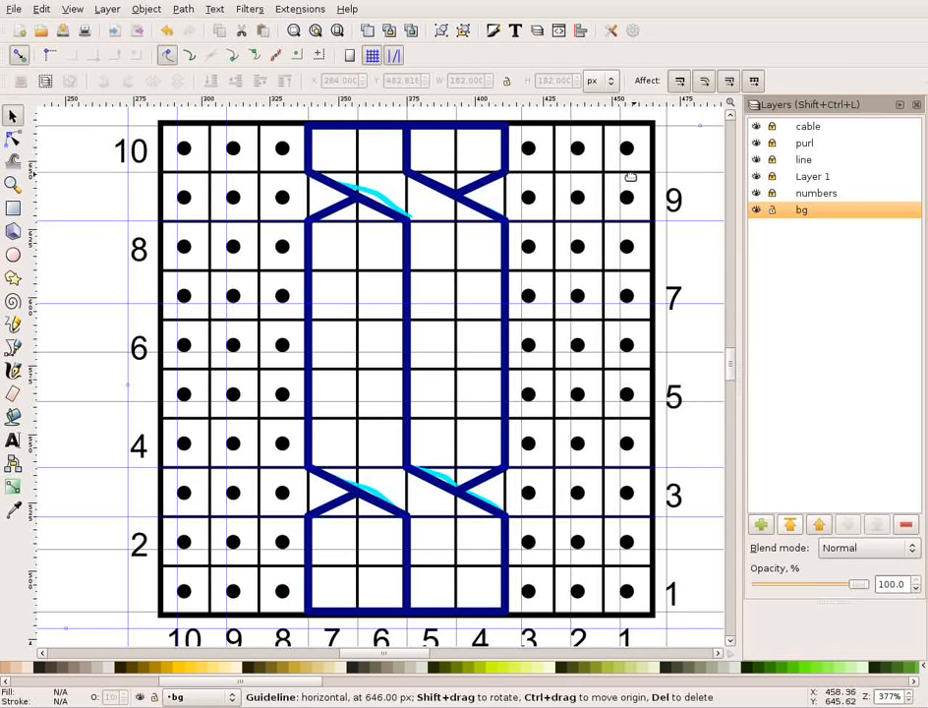
scroll(641, 432, down, 4)
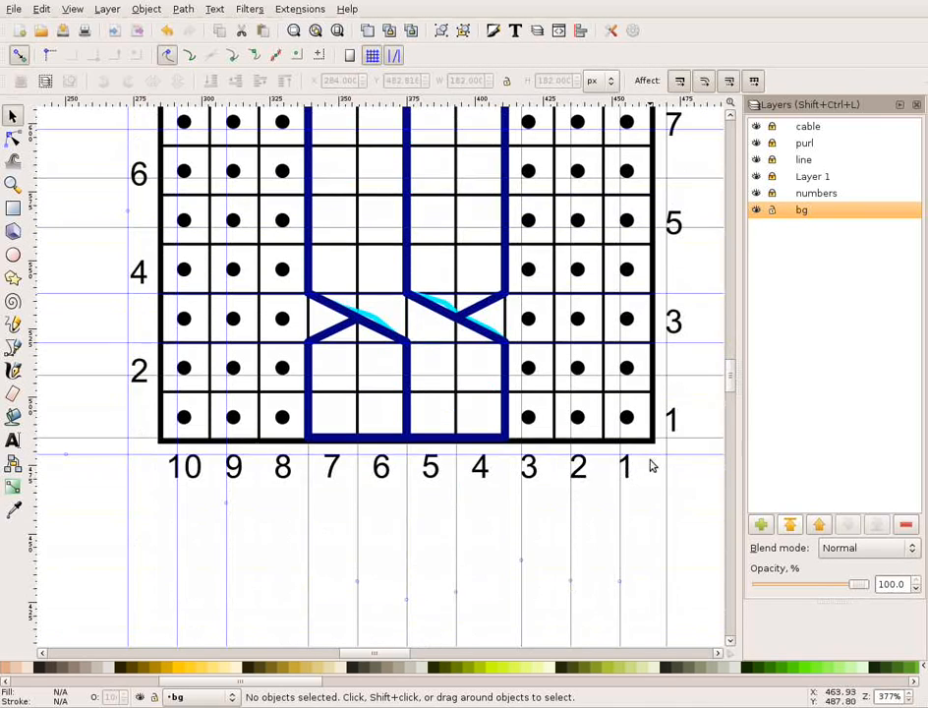
scroll(671, 477, up, 5)
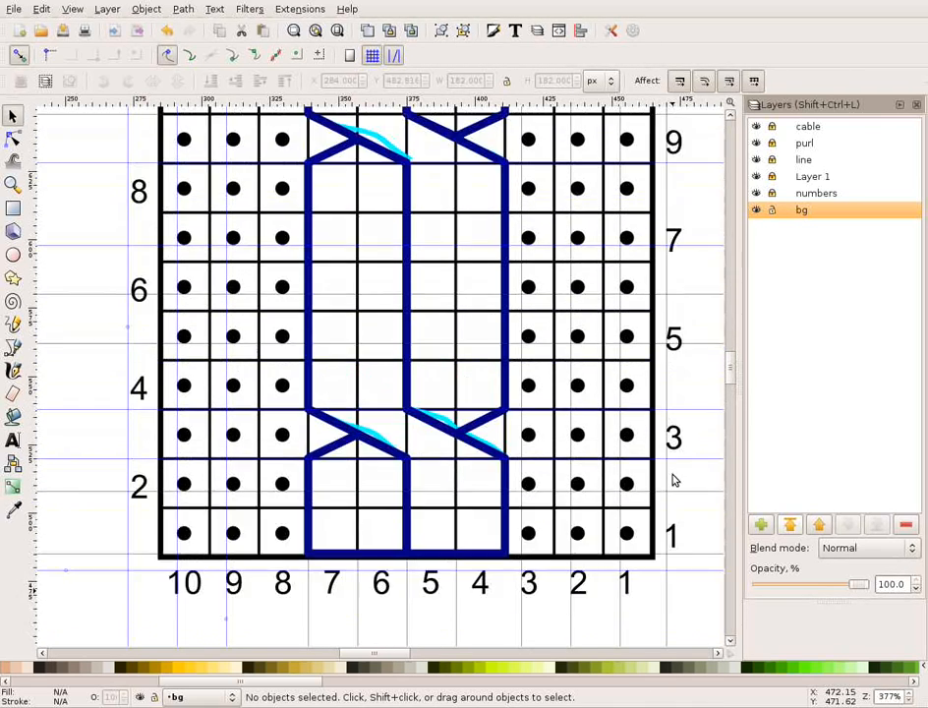
scroll(675, 479, down, 1)
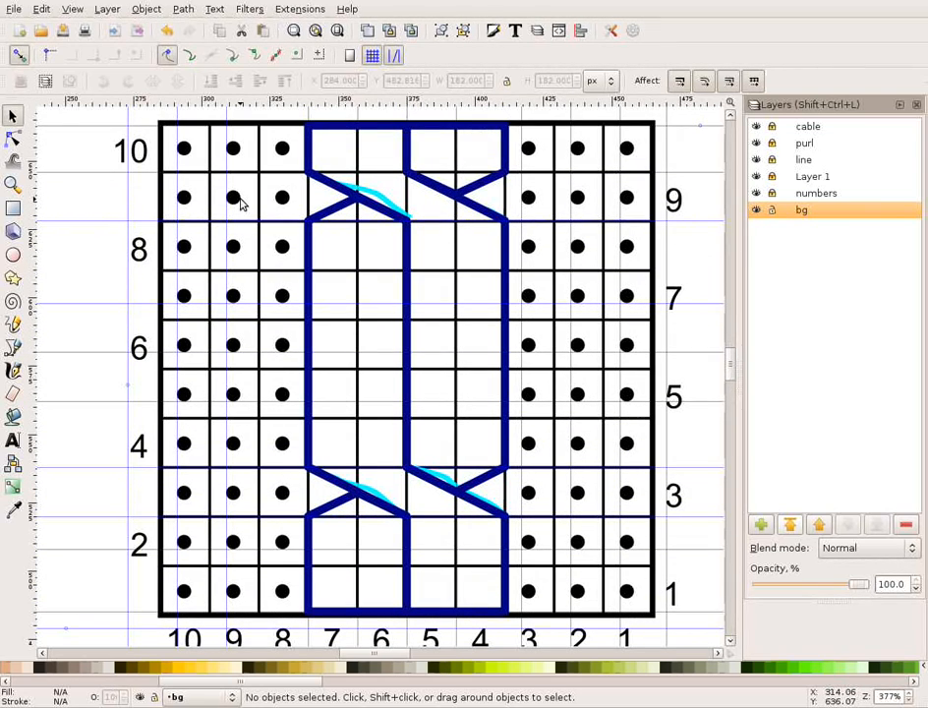
click(14, 208)
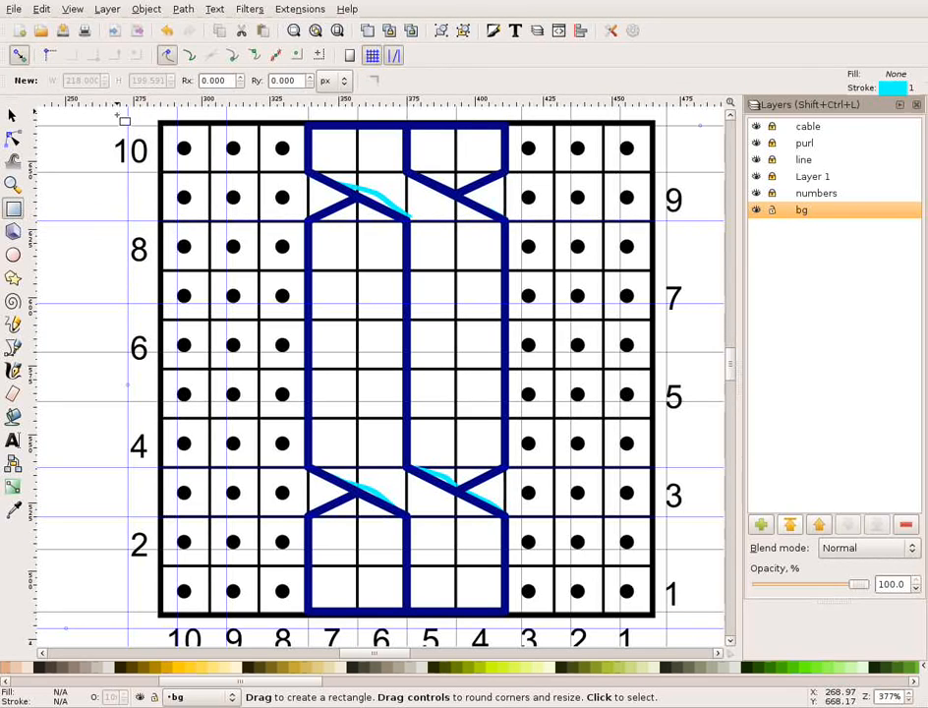
drag(111, 121, 708, 627)
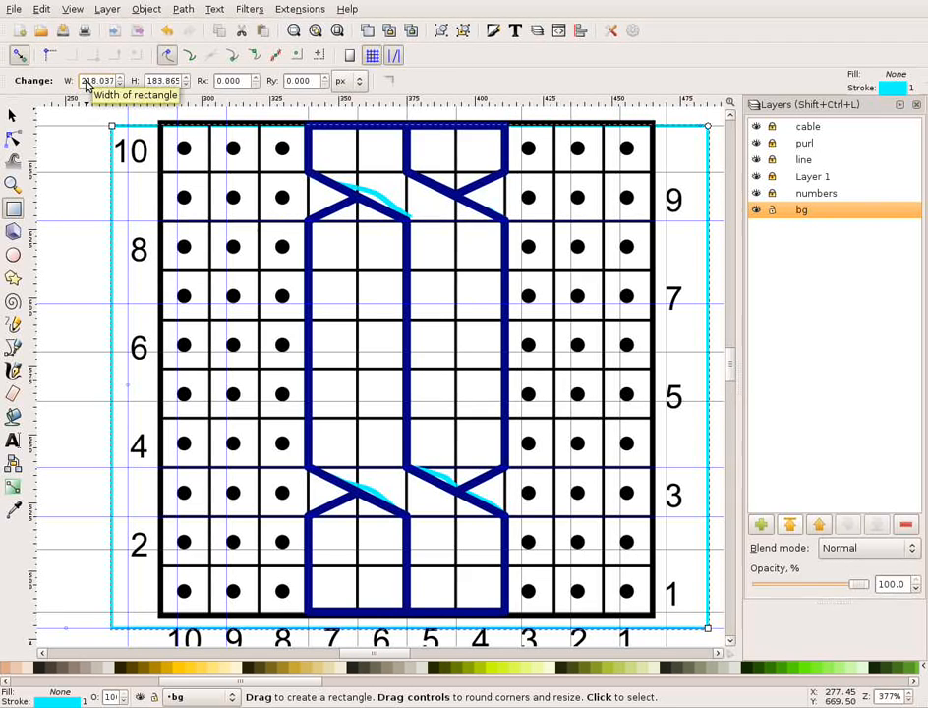
Set the rectangle's width and height to 218 px and fill it with light gray.
double_click(87, 80)
text(218)
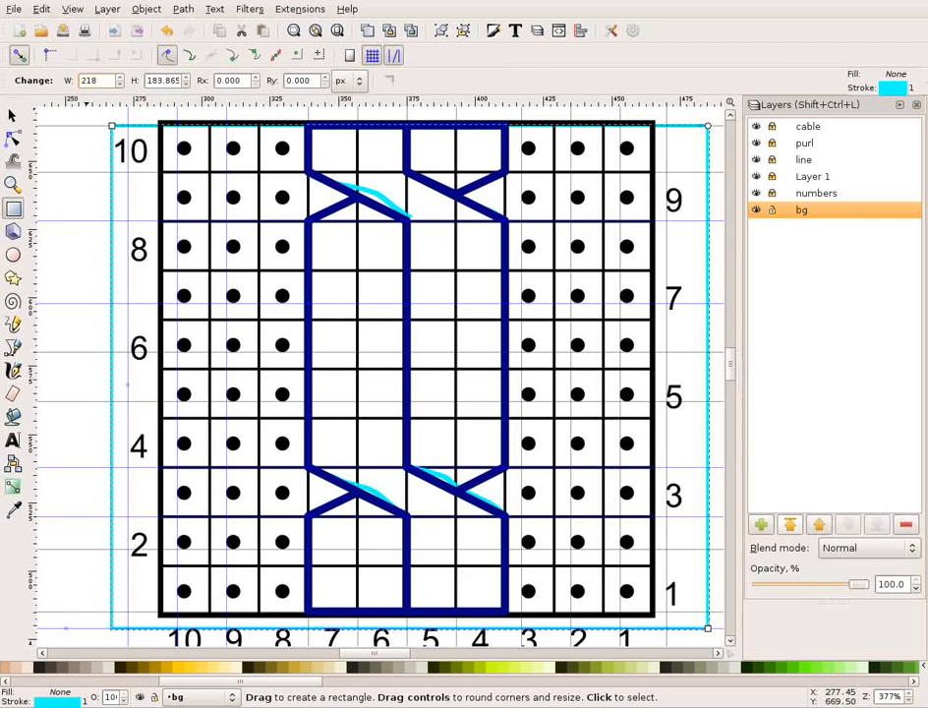
key(Tab)
text(21)
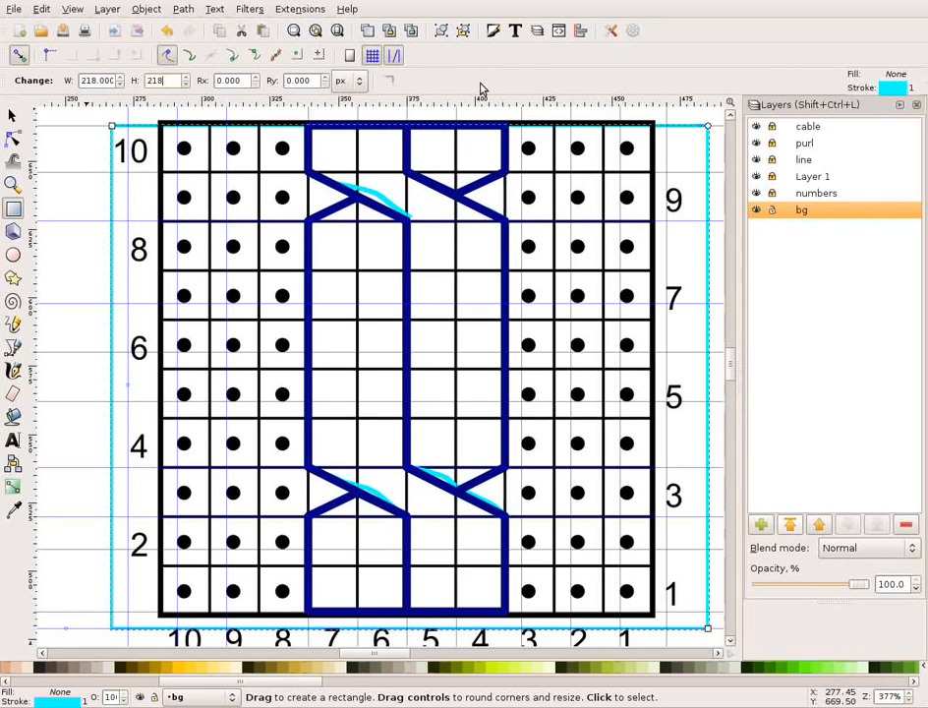
text(8)
key(Tab)
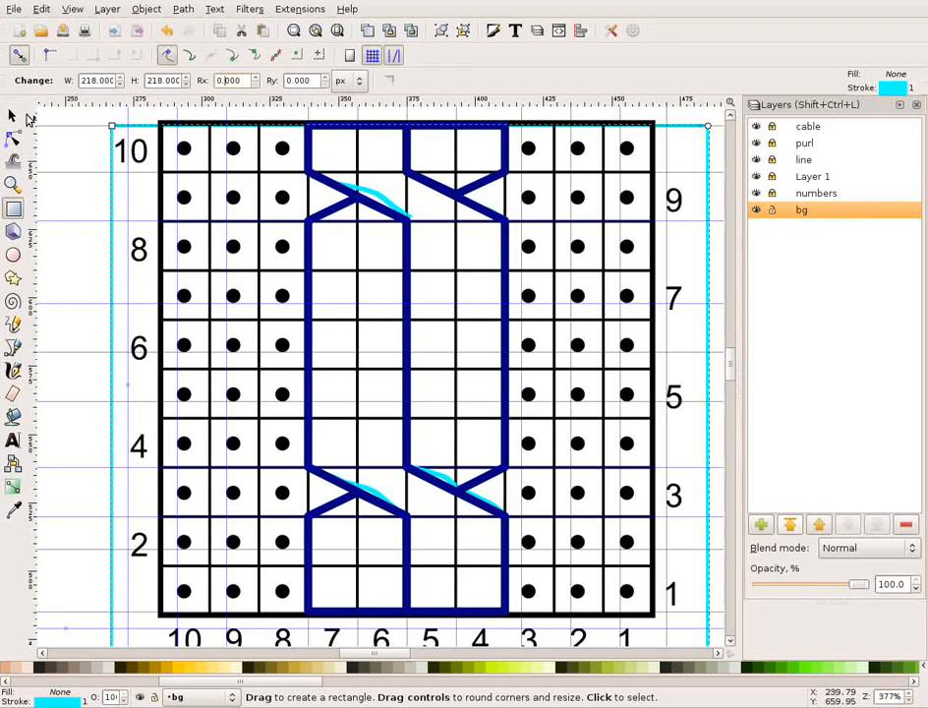
click(112, 667)
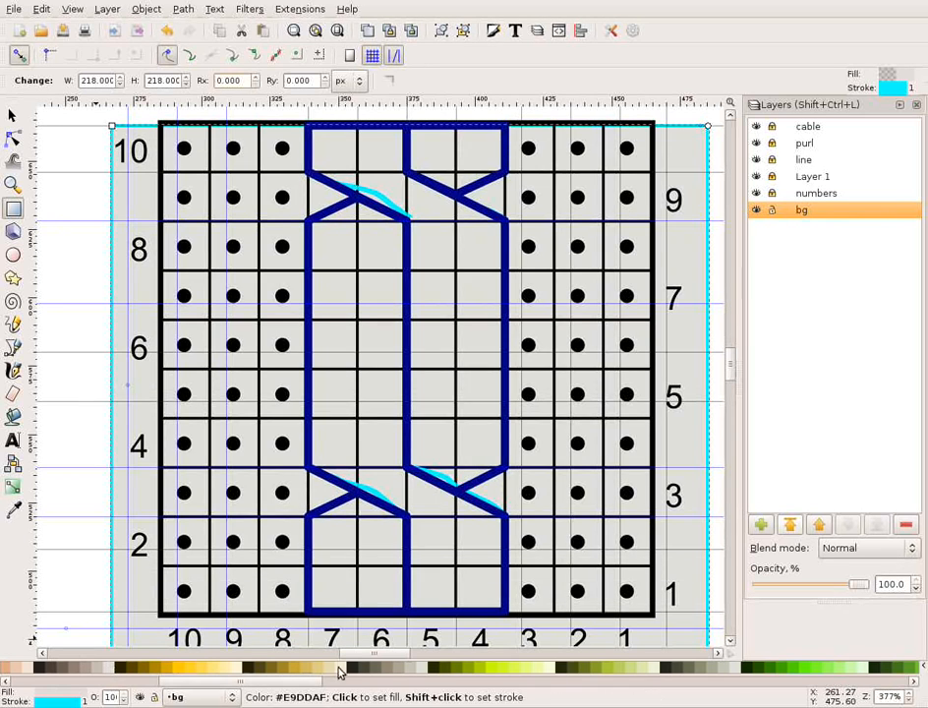
Close the layer list and add a vertical guide near the chart's left edge, setting its X position to 266 px.
mouse_move(365, 654)
mouse_down()
mouse_move(306, 659)
mouse_move(368, 660)
mouse_up()
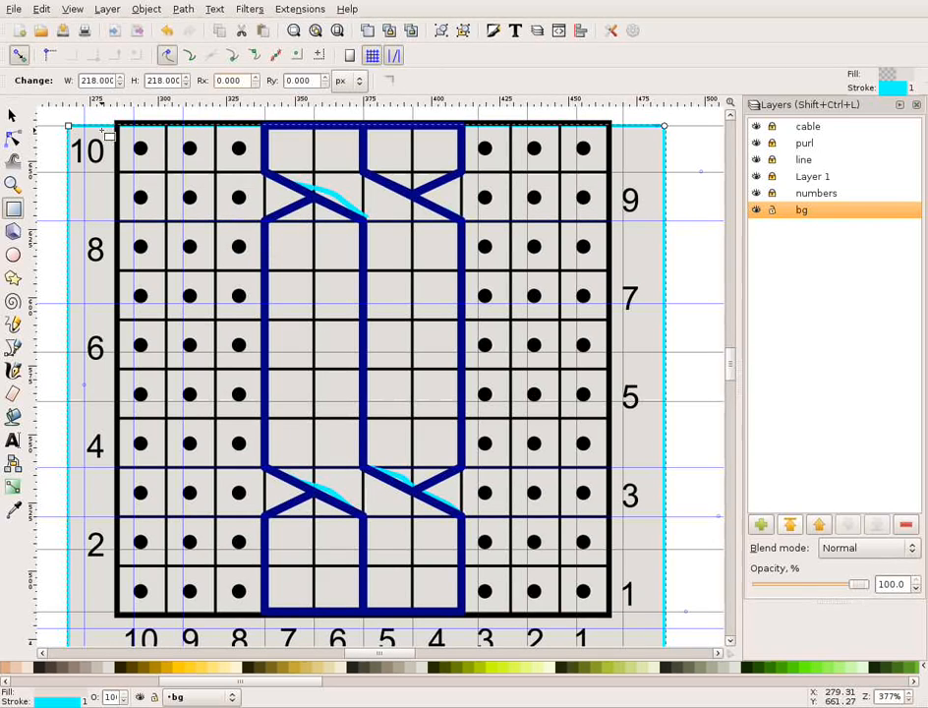
click(13, 115)
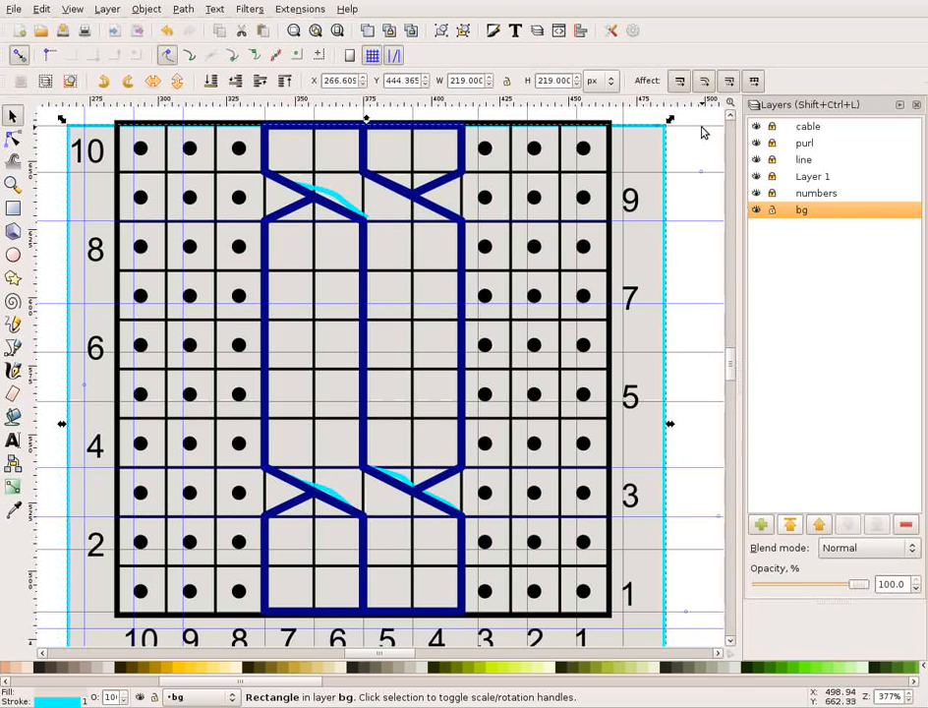
scroll(678, 152, up, 1)
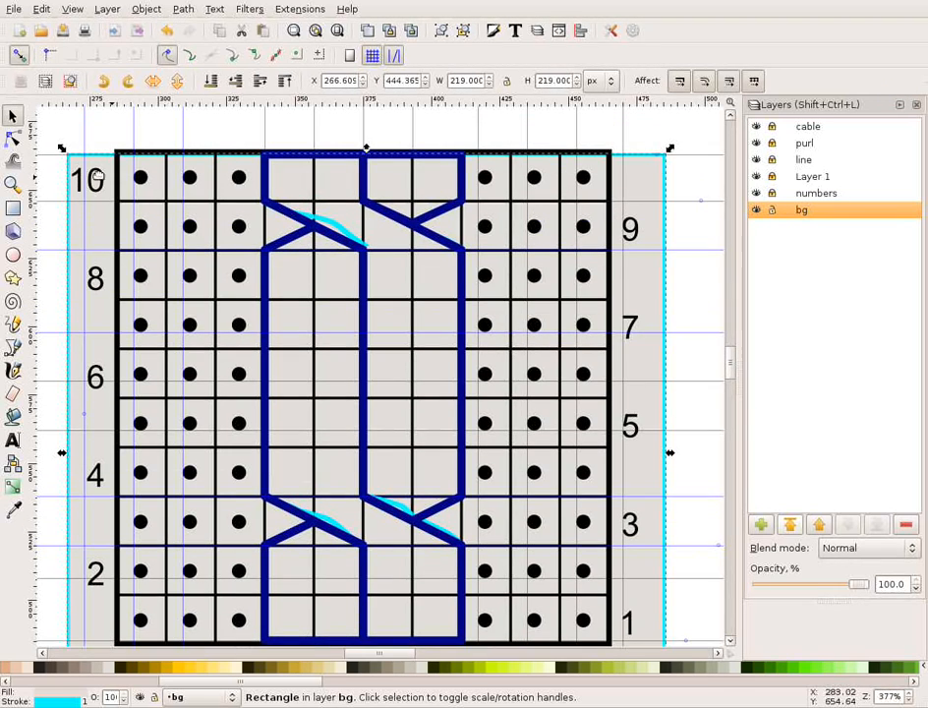
click(916, 104)
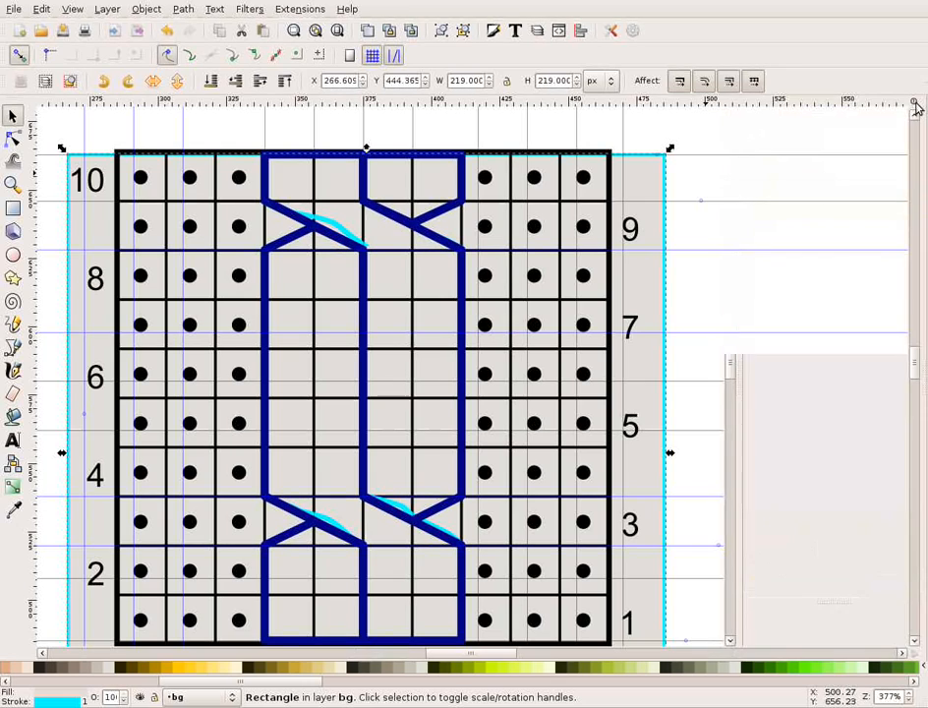
drag(507, 663, 496, 665)
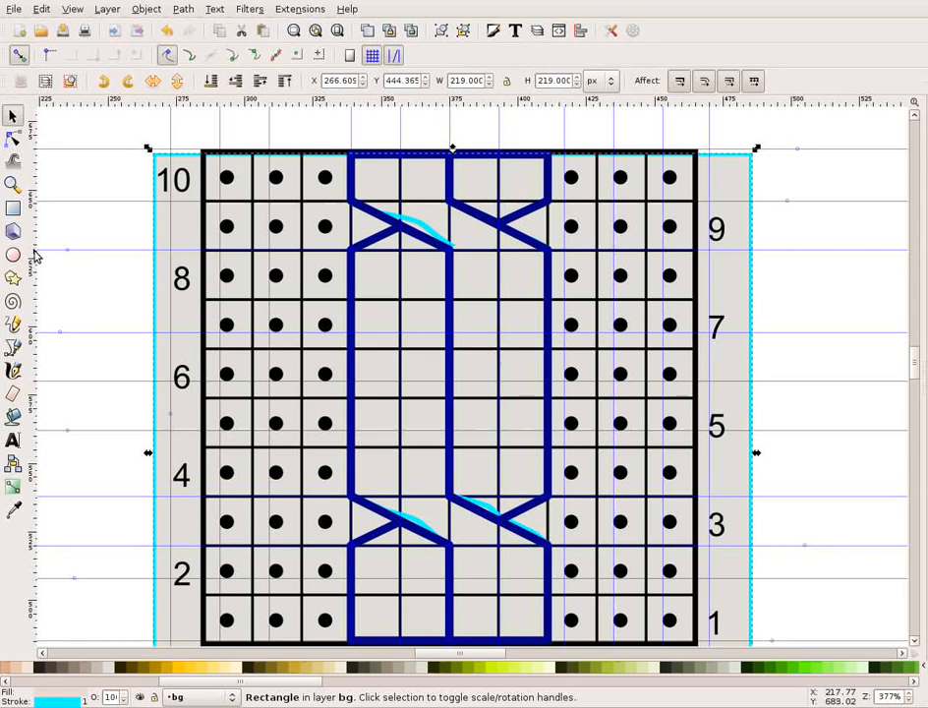
drag(35, 256, 200, 378)
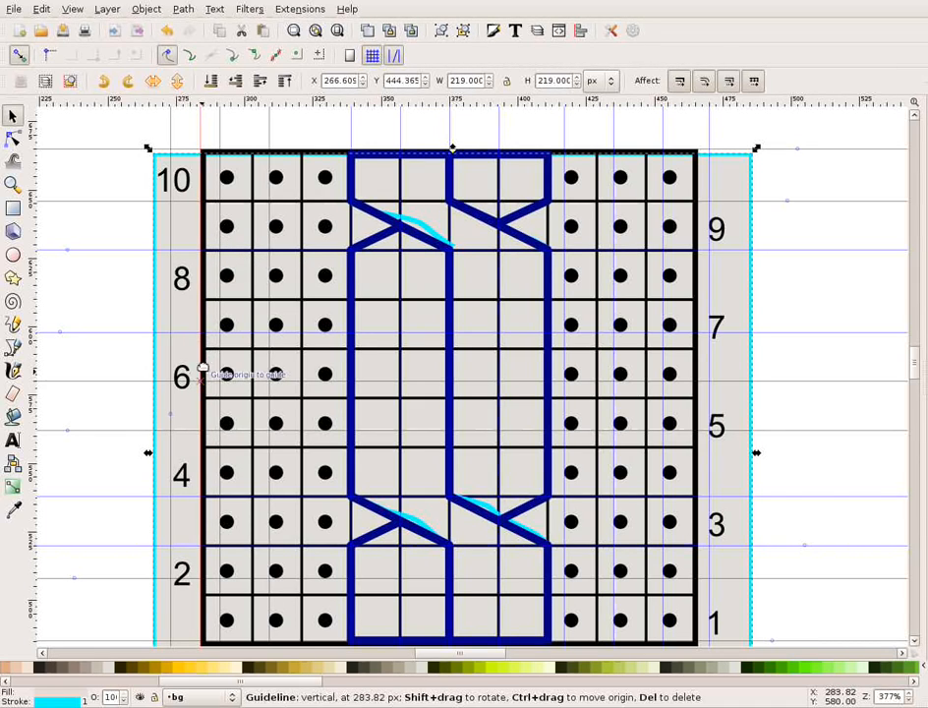
double_click(201, 132)
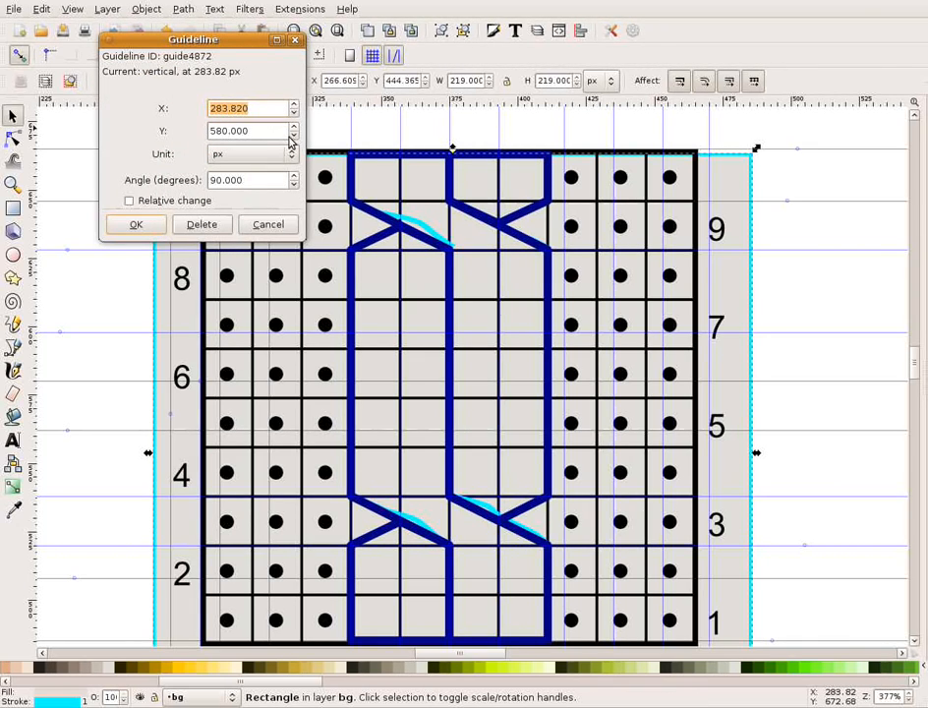
text(2)
key(BackSpace)
key(BackSpace)
text(66)
click(155, 223)
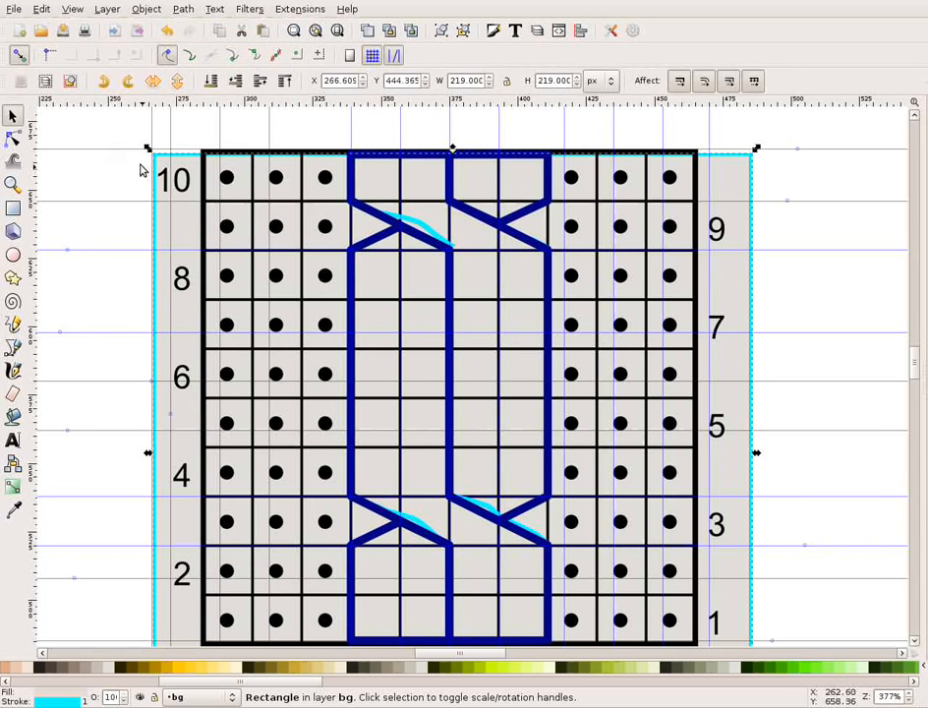
Set the horizontal guide above the chart to Y 665 px and snap the rectangle's upper-left corner to the crossing guides.
double_click(822, 154)
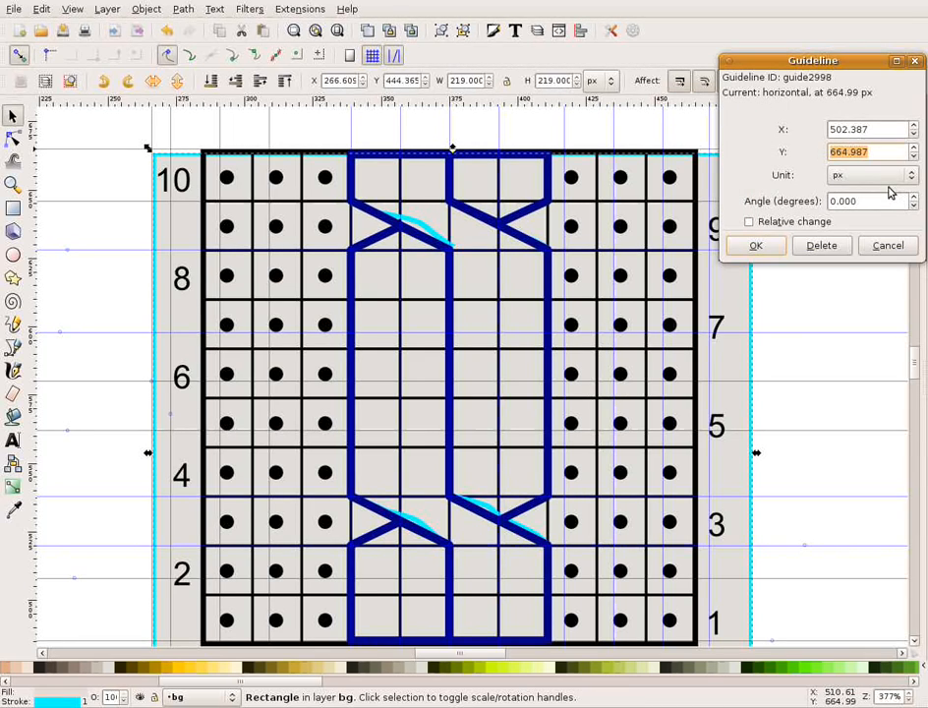
text(6.605)
click(755, 245)
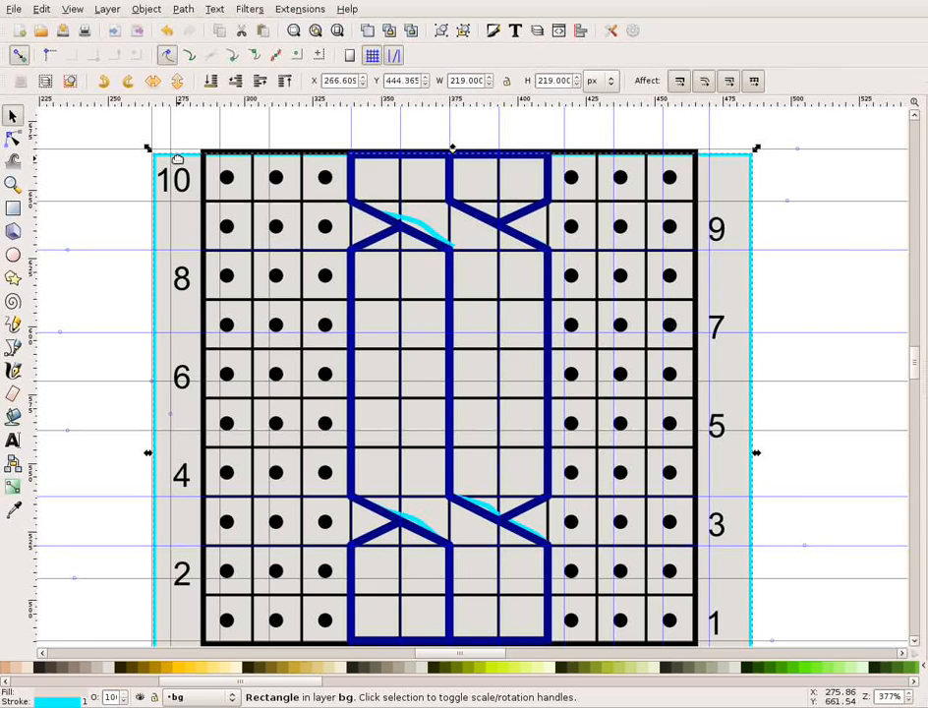
click(103, 172)
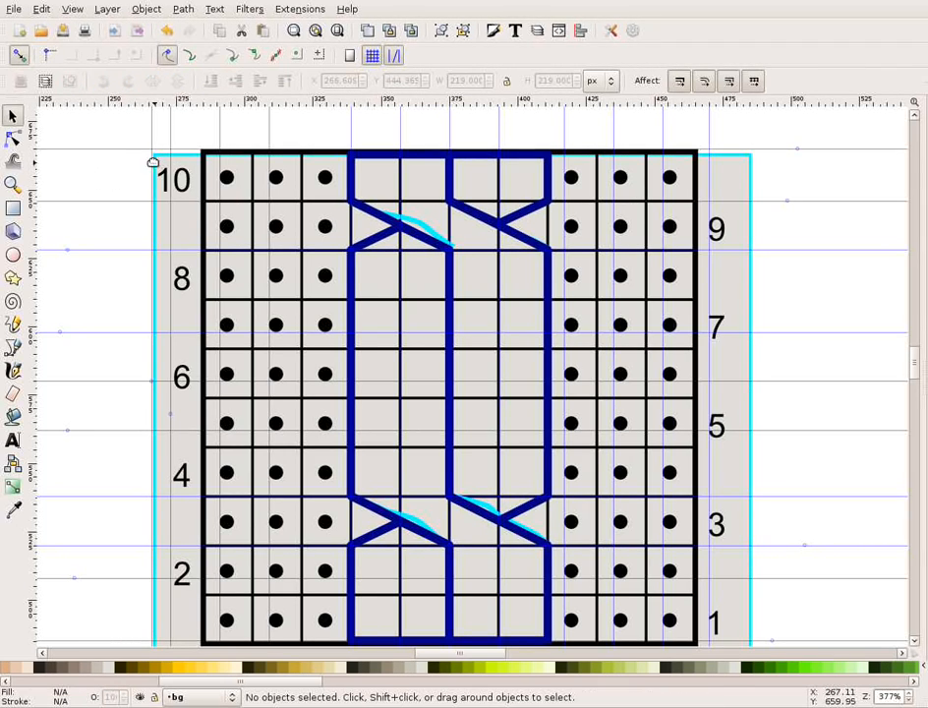
drag(176, 160, 184, 159)
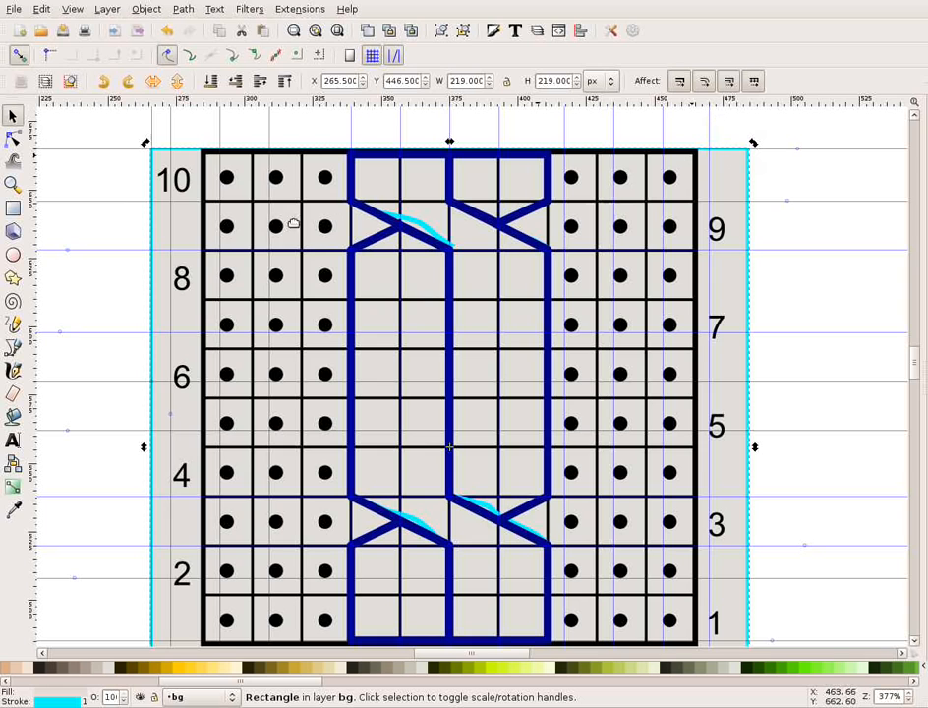
Open the stroke paint settings of the gray background rectangle.
right_click(182, 220)
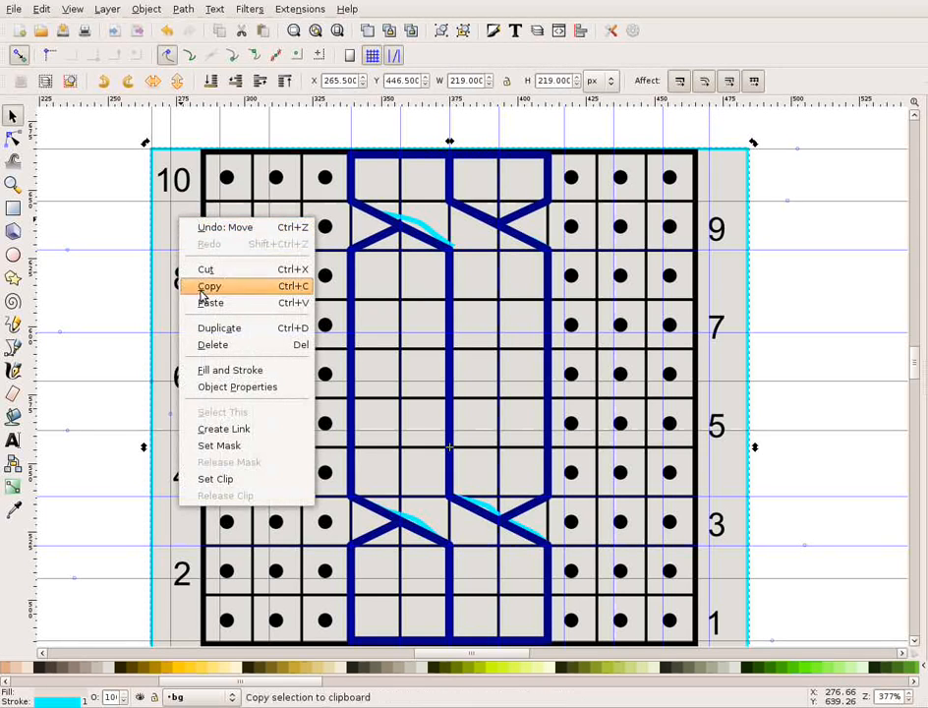
click(220, 372)
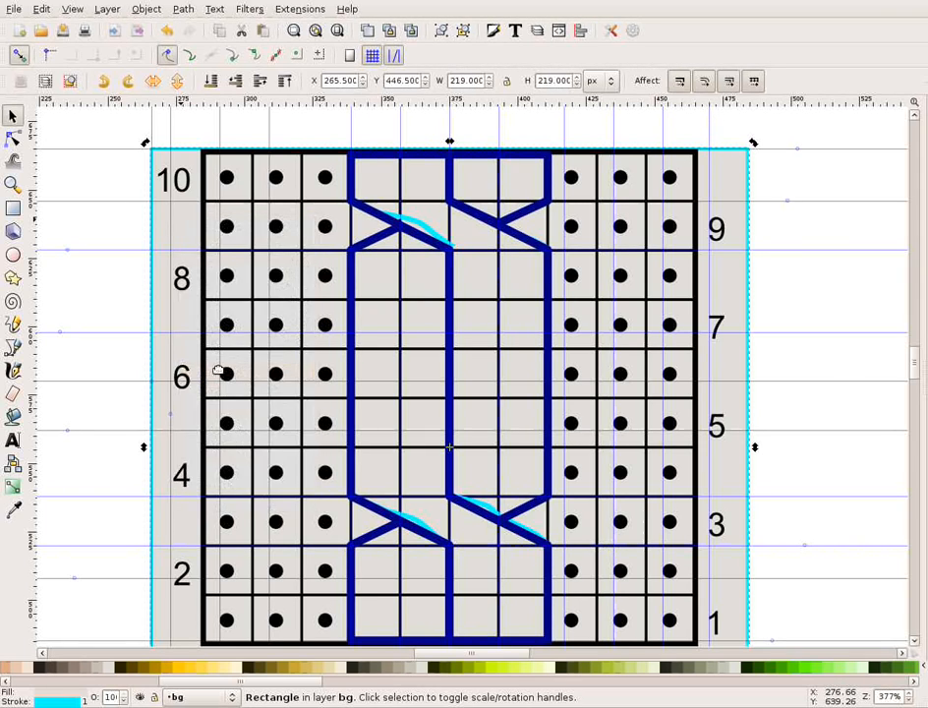
click(739, 128)
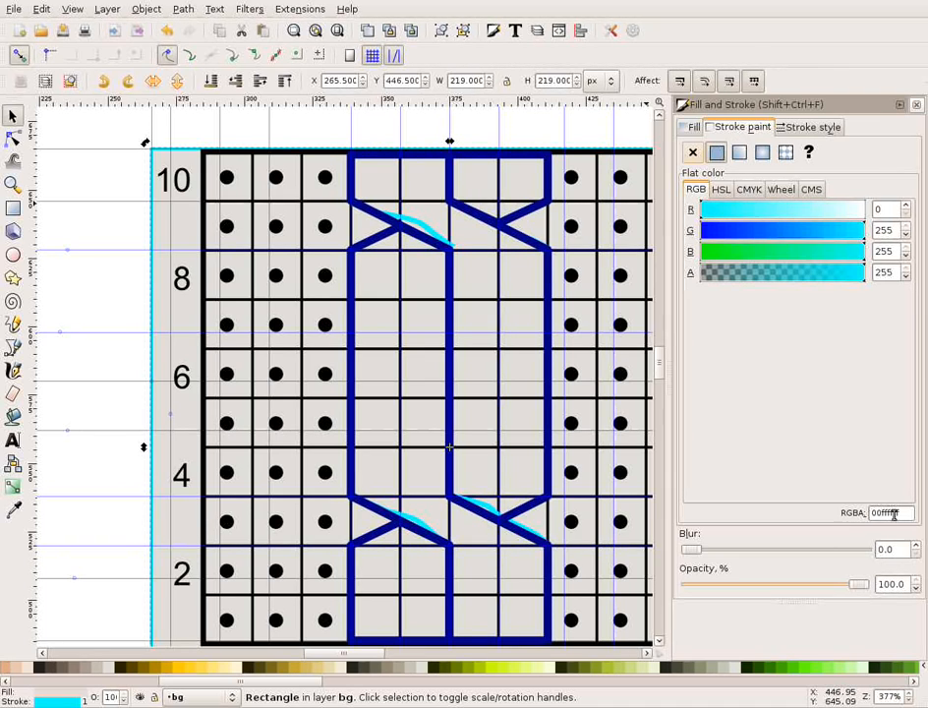
Try recoloring the rectangle's cyan stroke with the RGBA value ff and a near-black shade from the color wheel.
drag(893, 513, 846, 513)
text(f)
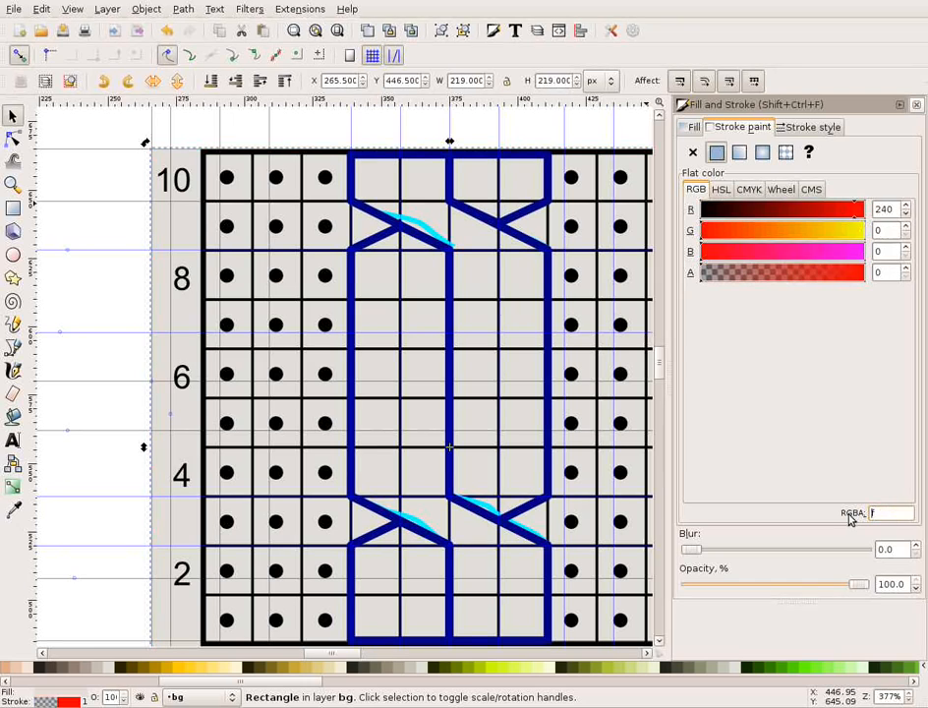
text(f)
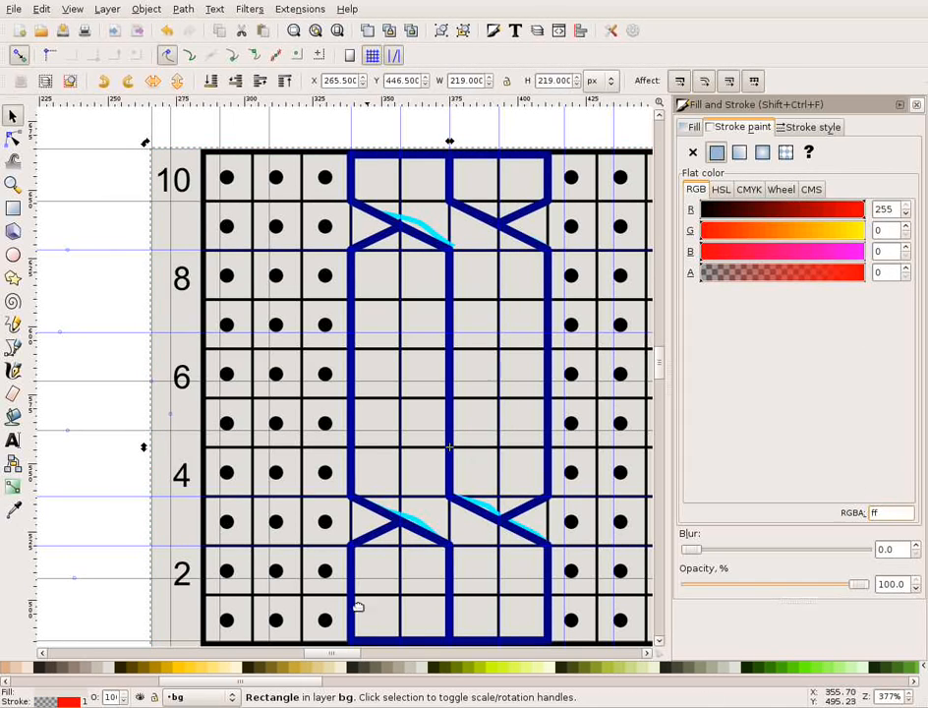
click(785, 190)
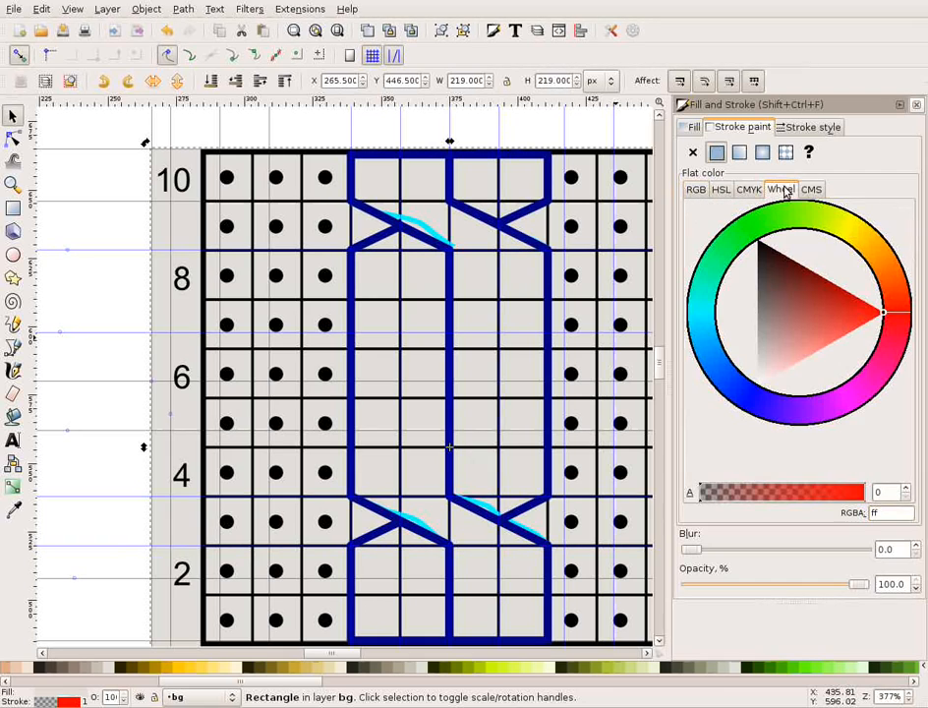
click(767, 247)
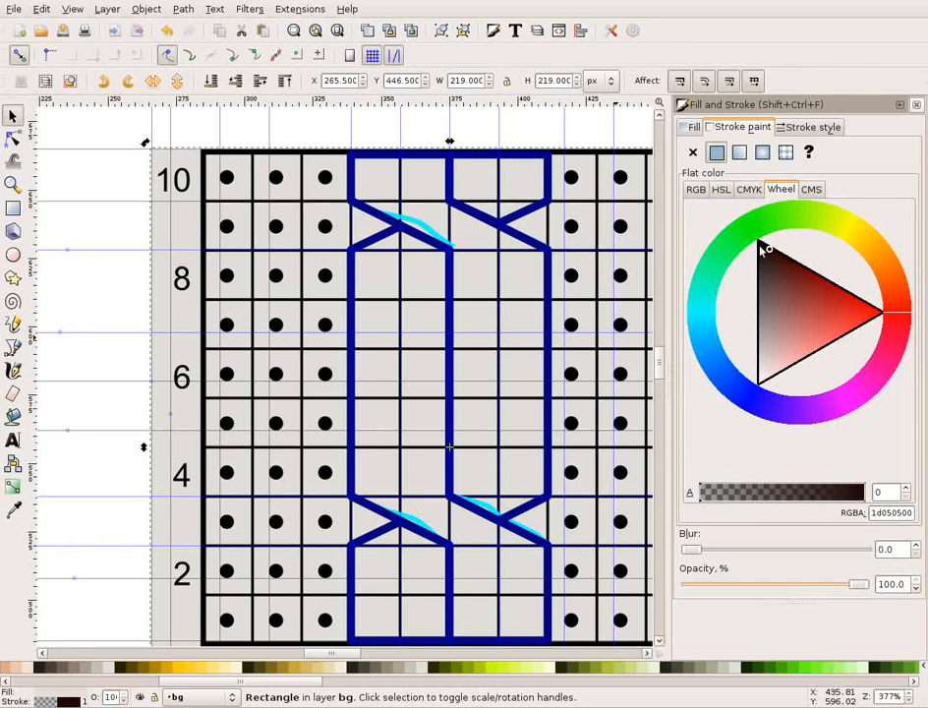
click(762, 248)
Set the background rectangle's stroke width to 1.1 px.
click(694, 128)
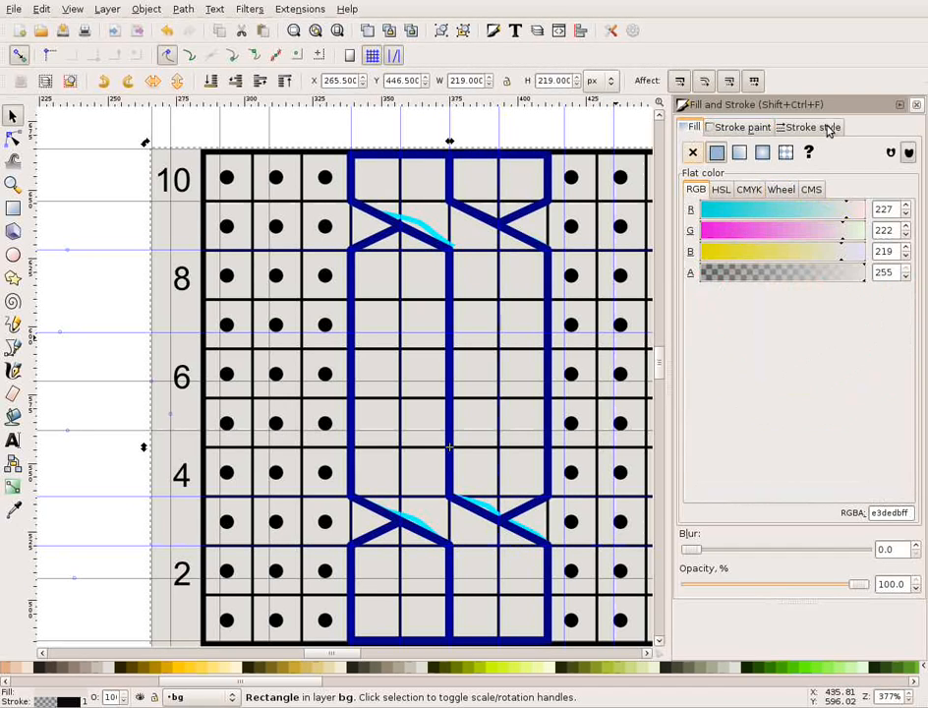
click(829, 129)
click(742, 127)
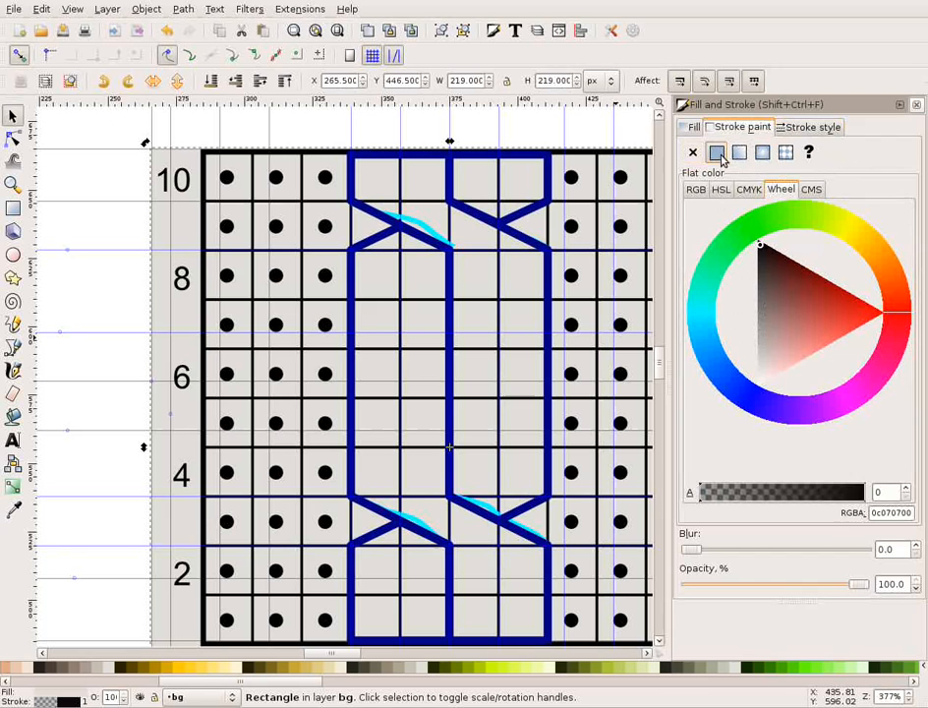
click(792, 126)
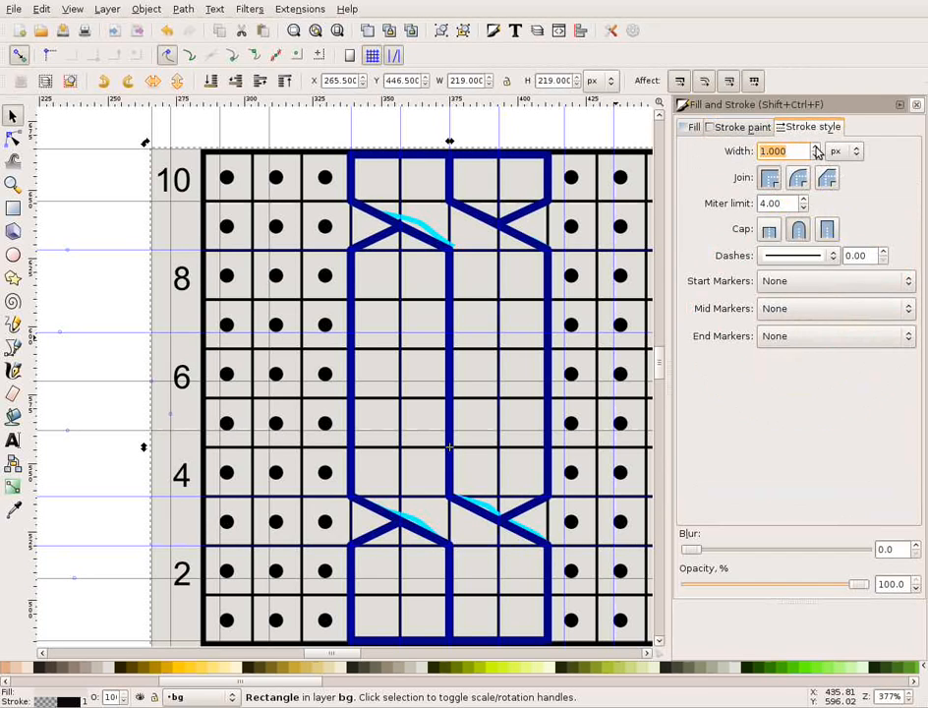
click(816, 146)
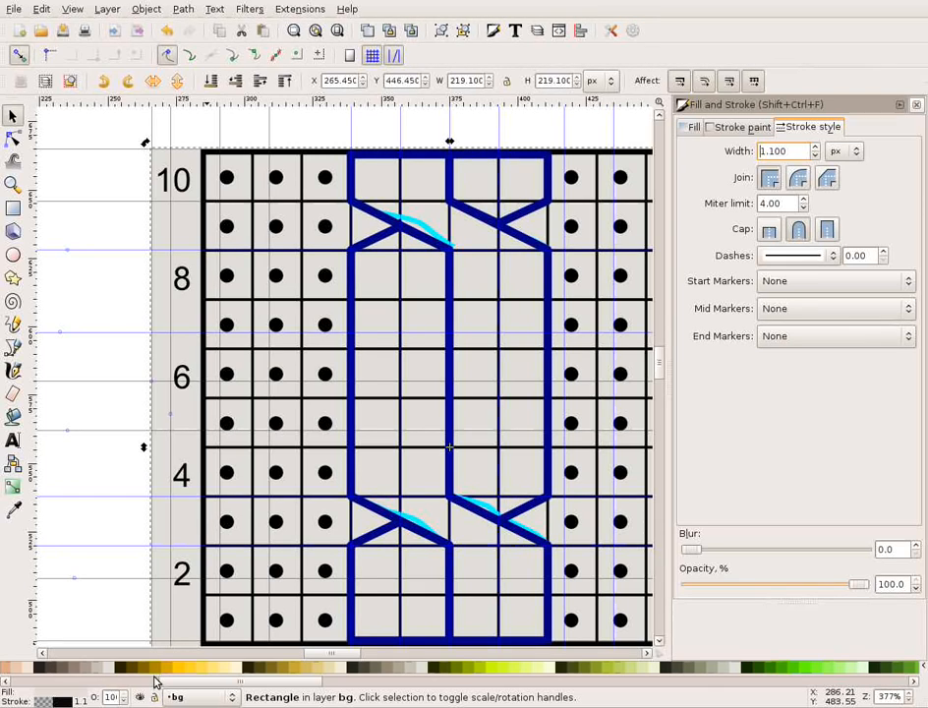
Make the background rectangle's stroke an opaque dark gray with the RGBA value 333333ff.
drag(221, 681, 37, 684)
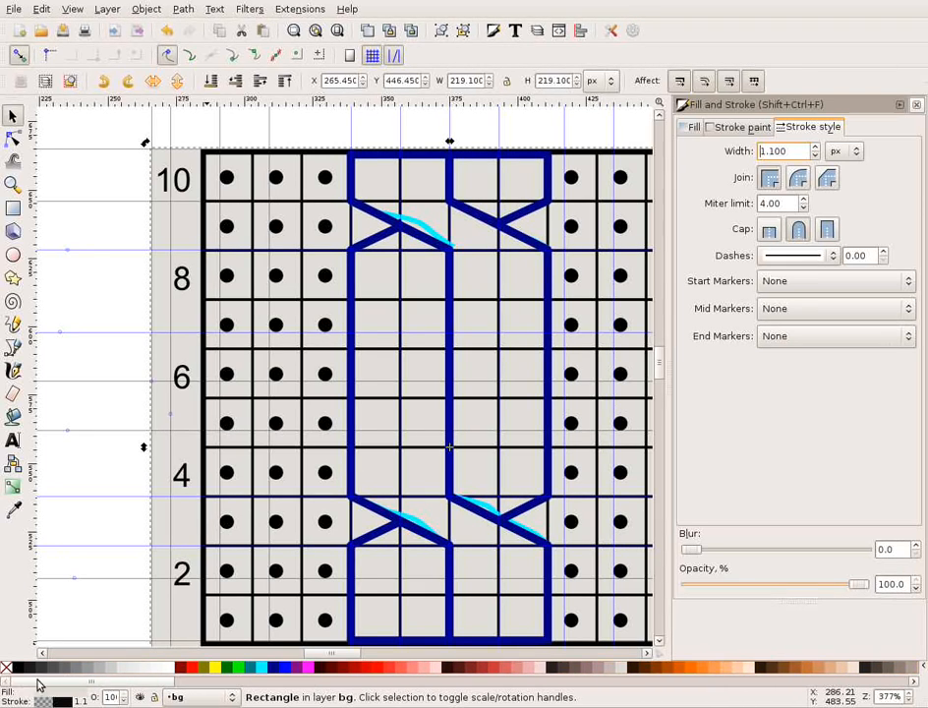
click(739, 129)
click(805, 129)
click(753, 129)
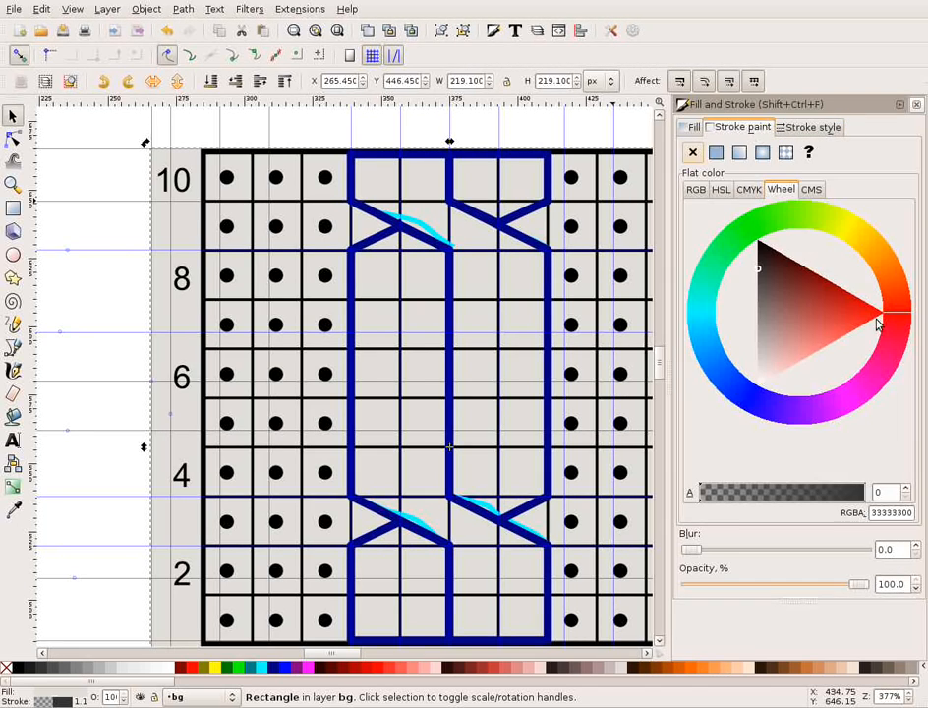
click(696, 189)
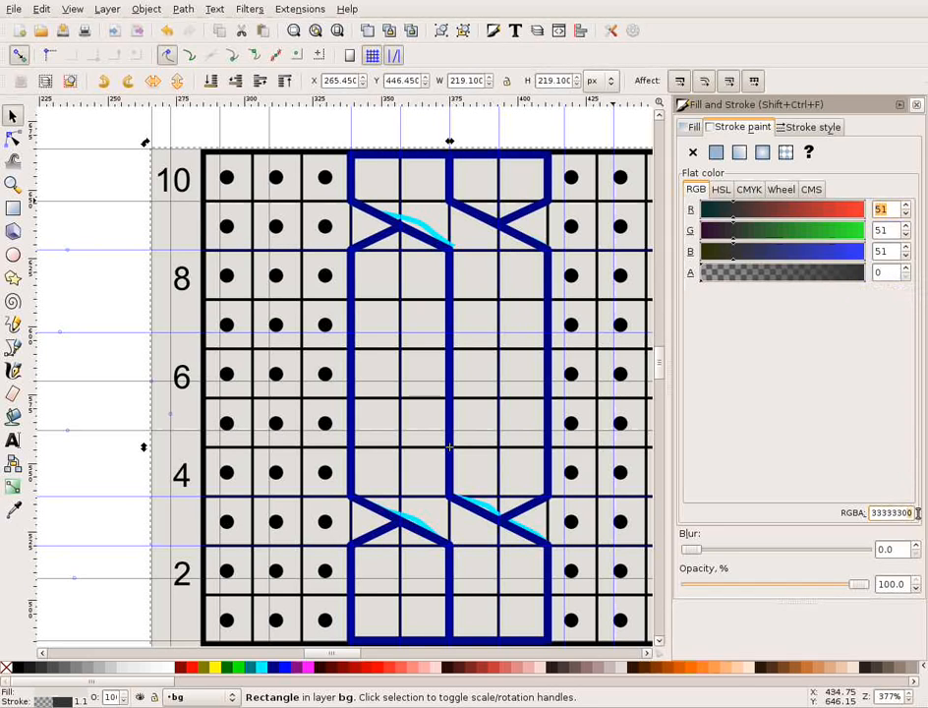
drag(917, 512, 920, 518)
text(ff)
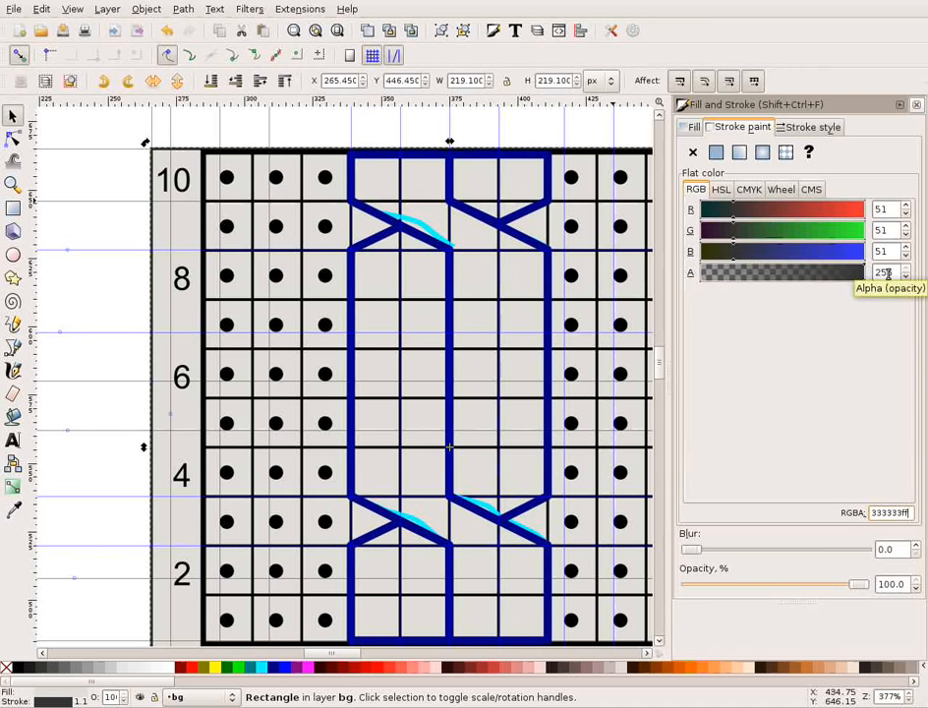
Fill the background rectangle with 2.5% Gray and close the fill and stroke settings.
scroll(477, 483, down, 1)
scroll(477, 483, up, 2)
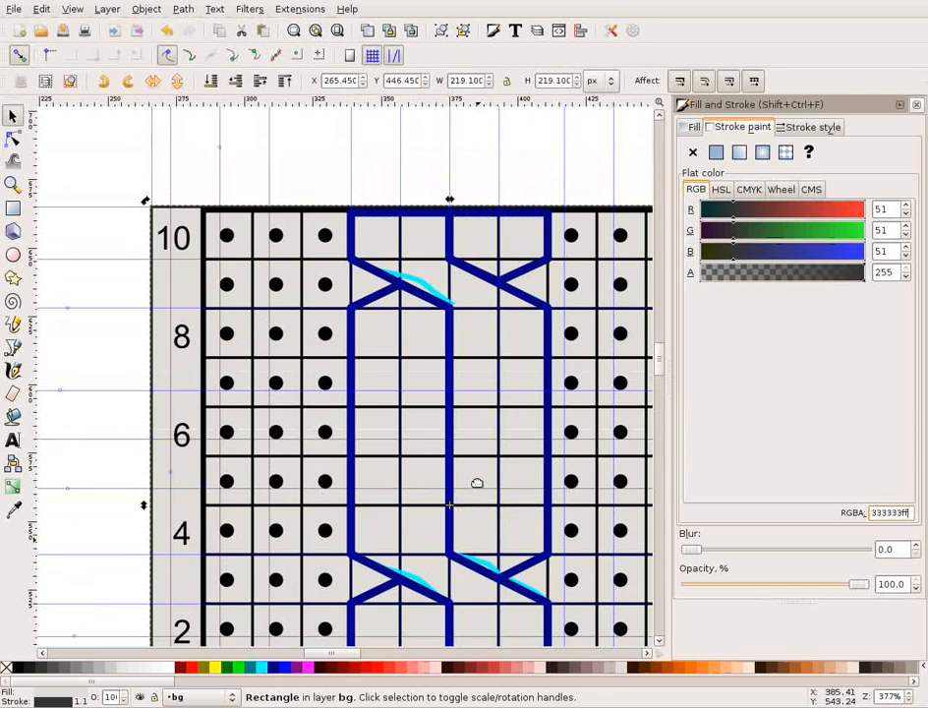
click(154, 671)
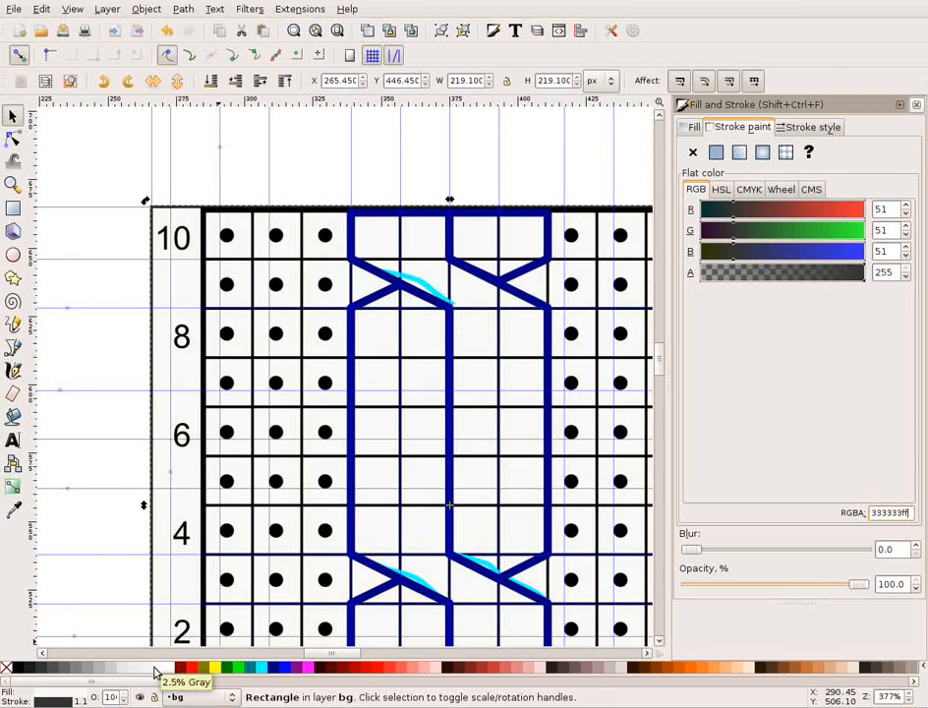
scroll(283, 392, down, 3)
scroll(283, 391, down, 2)
scroll(375, 464, up, 5)
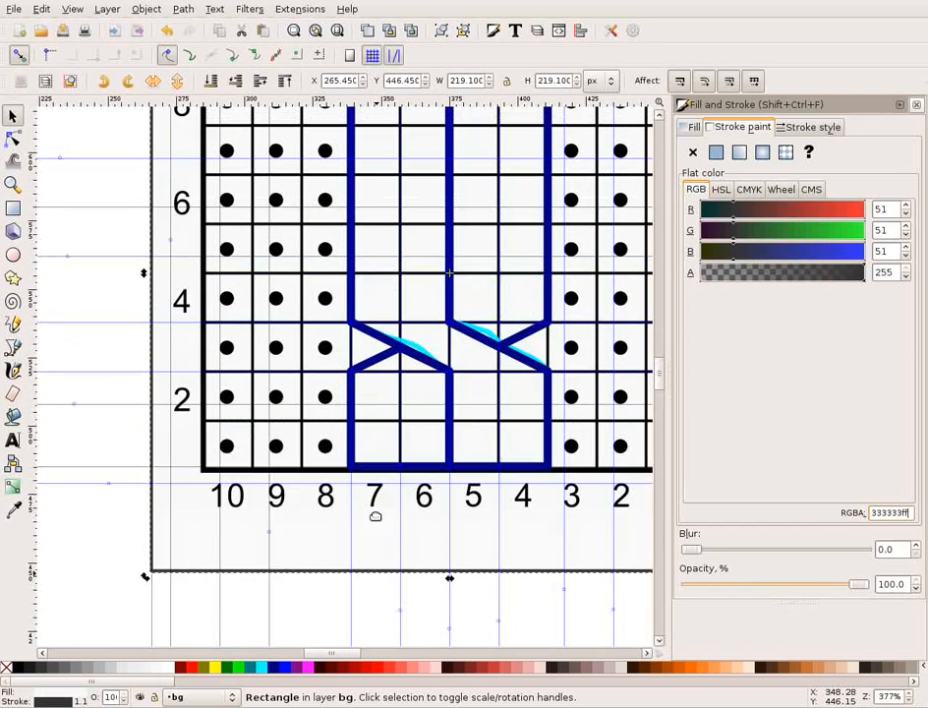
scroll(374, 516, down, 5)
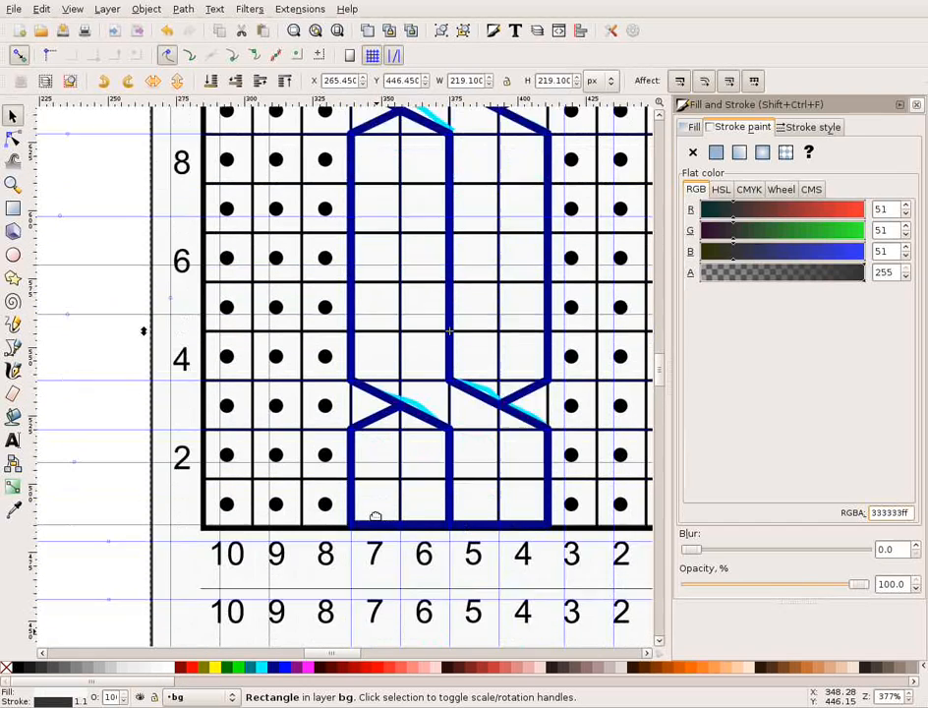
mouse_move(340, 654)
mouse_down()
mouse_move(372, 659)
mouse_move(349, 657)
mouse_up()
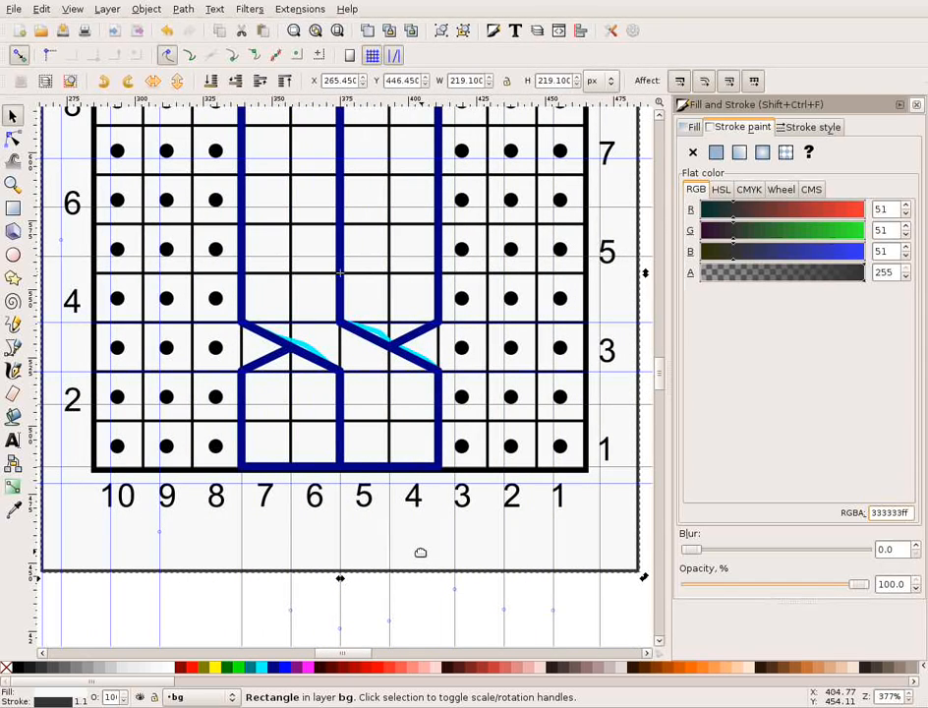
click(915, 104)
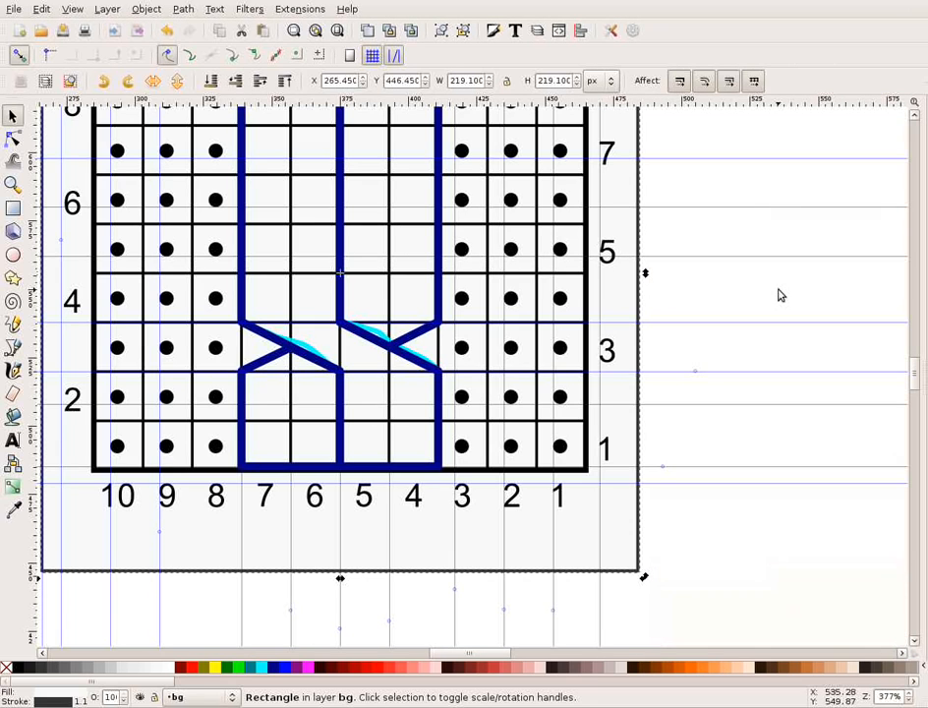
Set the background rectangle's height to 200 px and deselect it.
ctrl+scroll(779, 295, down, 1)
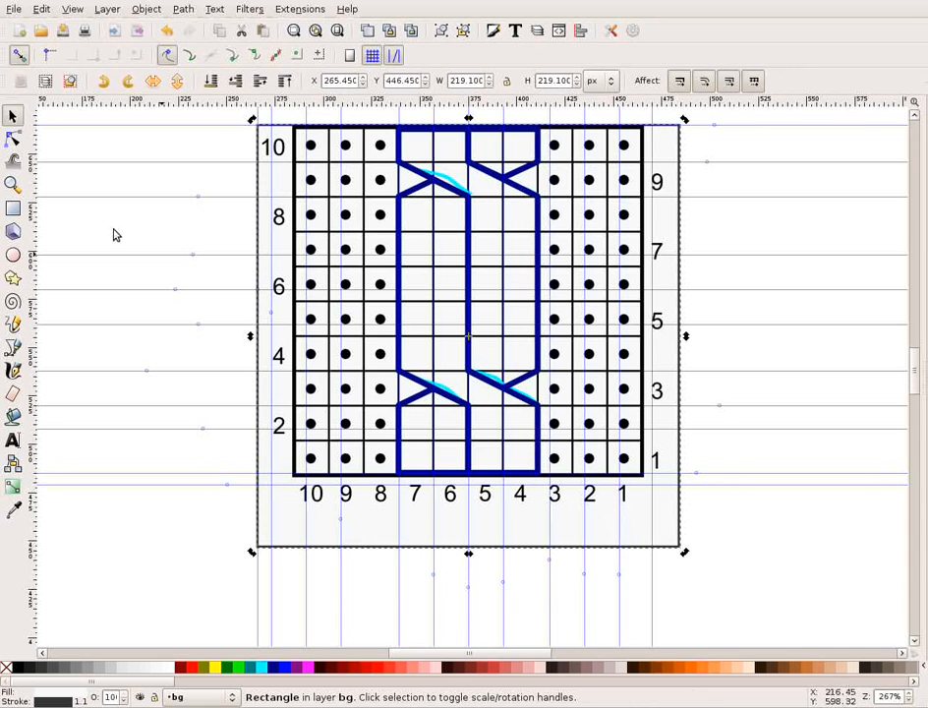
click(12, 209)
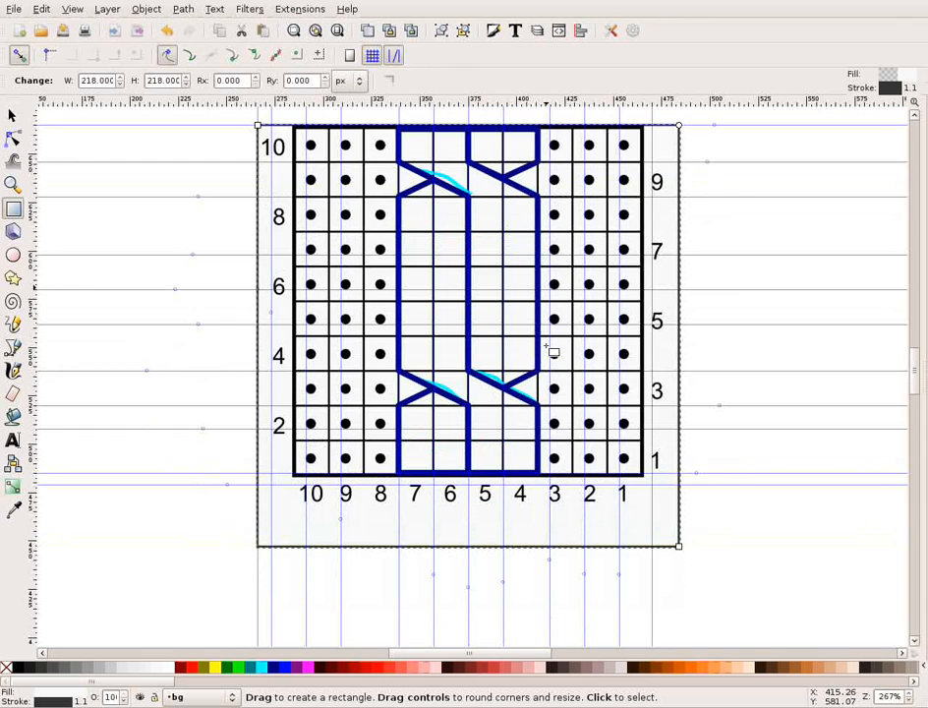
scroll(553, 351, up, 2)
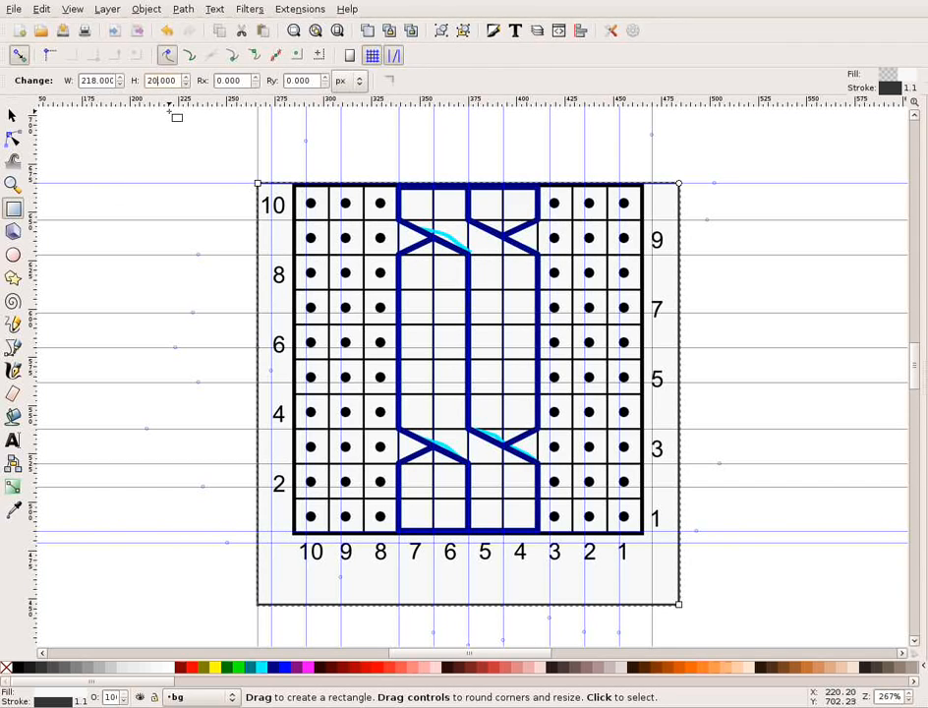
key(Return)
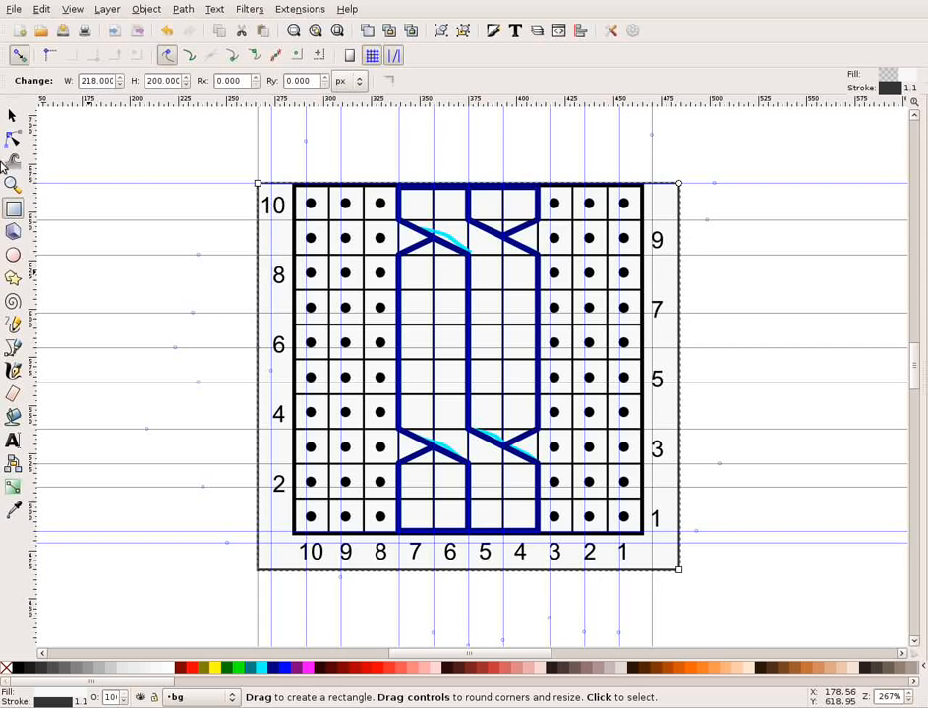
click(13, 116)
click(177, 196)
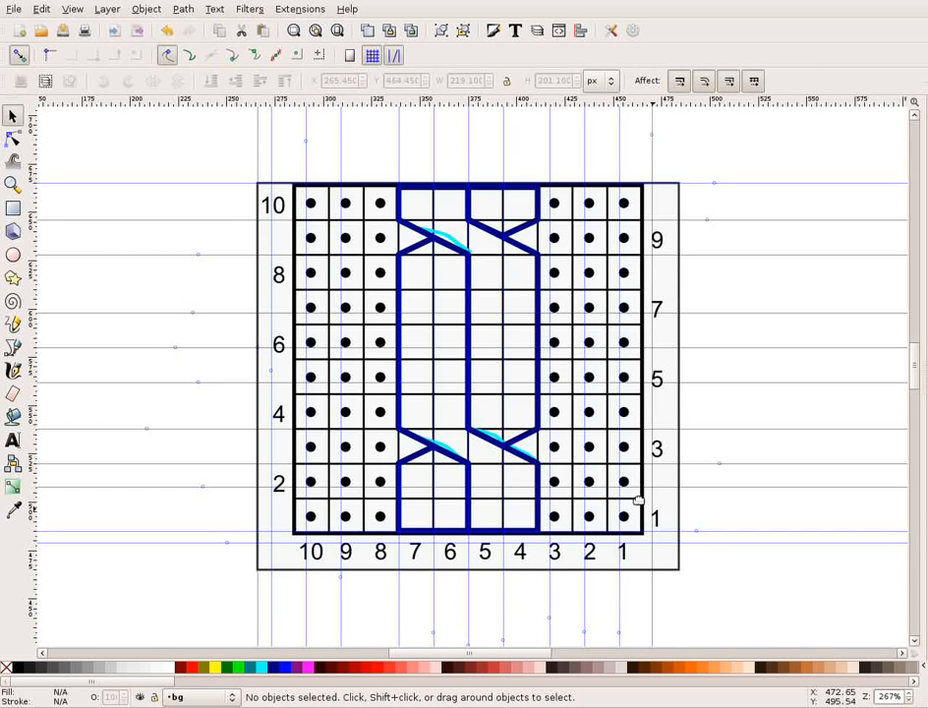
Draw a second rectangle over the stitch grid, about 179 by 180 px, and remove its stroke paint.
click(13, 209)
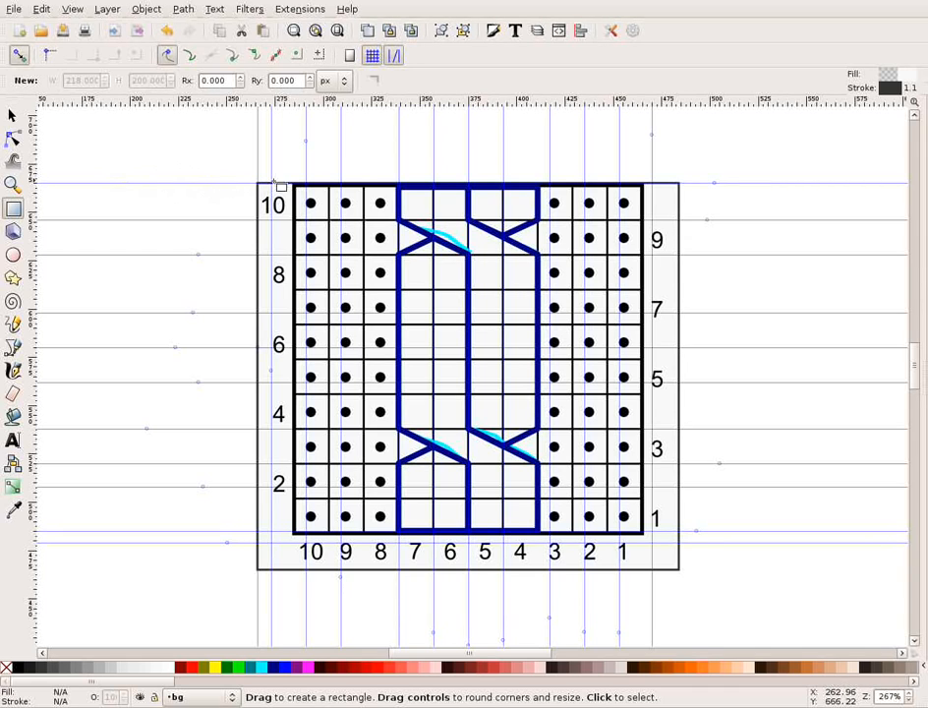
drag(294, 184, 649, 535)
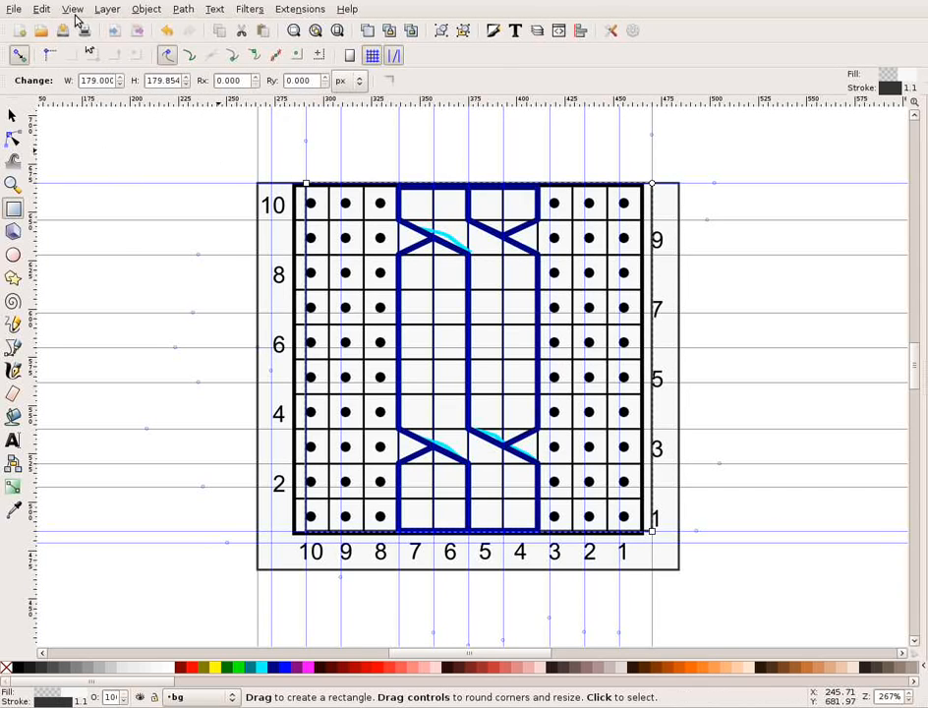
click(145, 9)
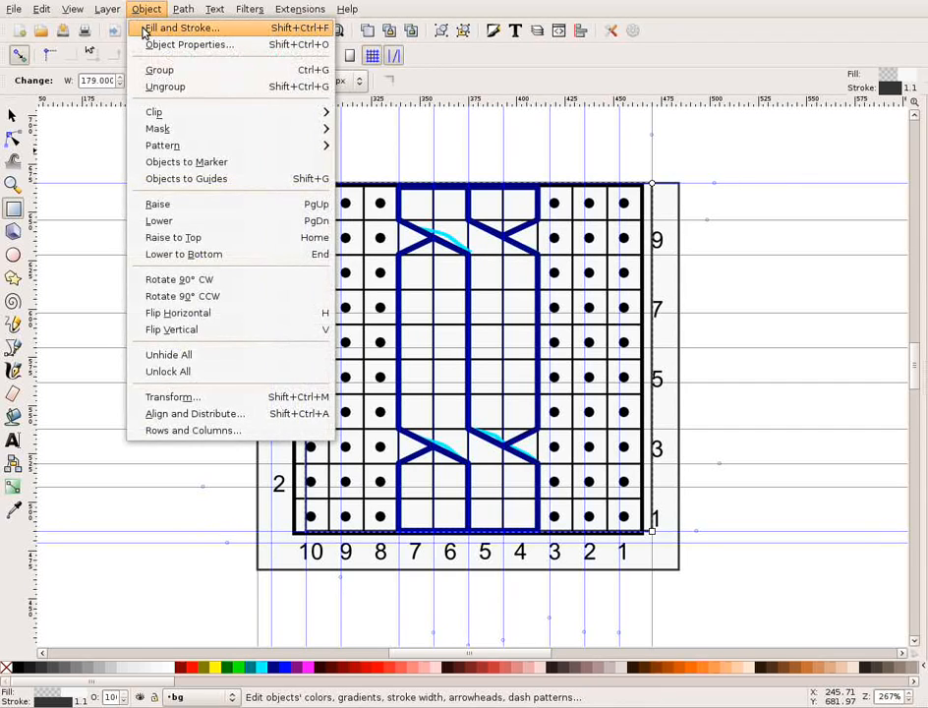
click(167, 25)
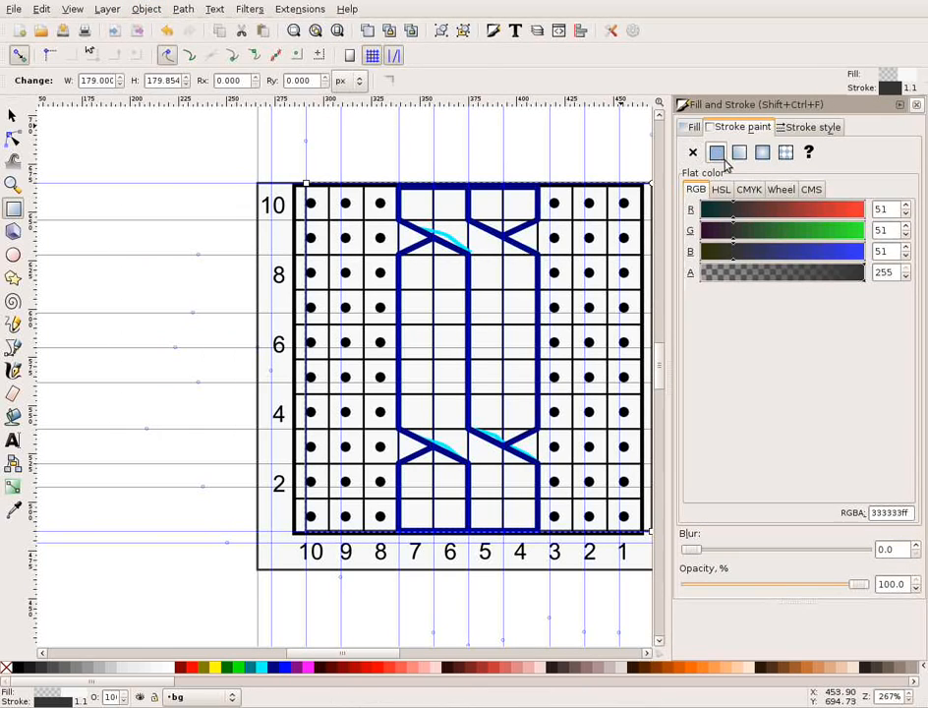
click(692, 153)
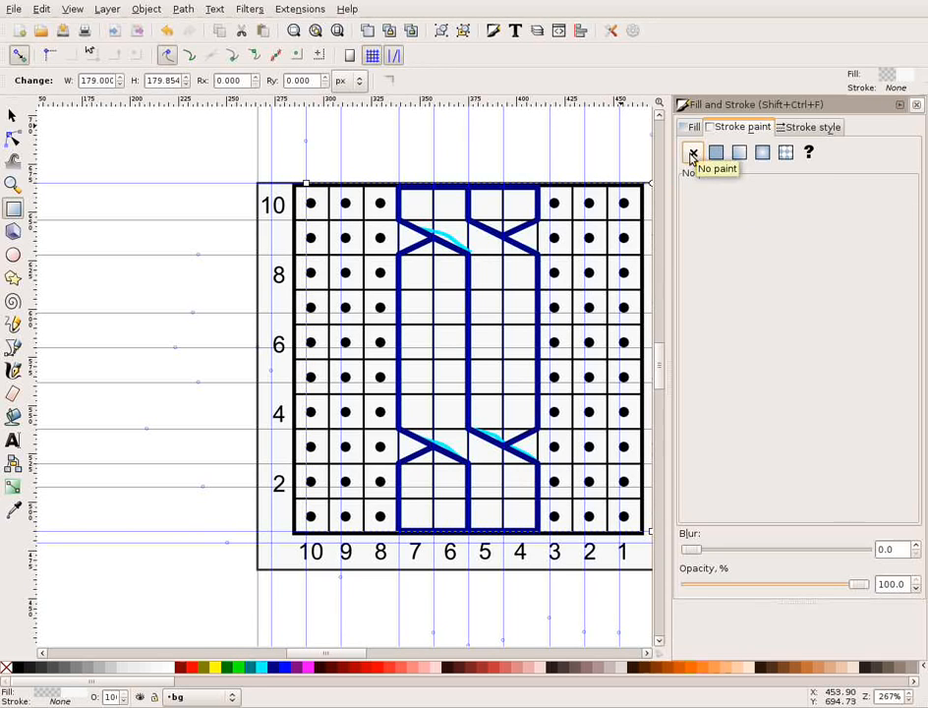
Fill the new rectangle with fully opaque white, RGBA ffffffff.
click(695, 128)
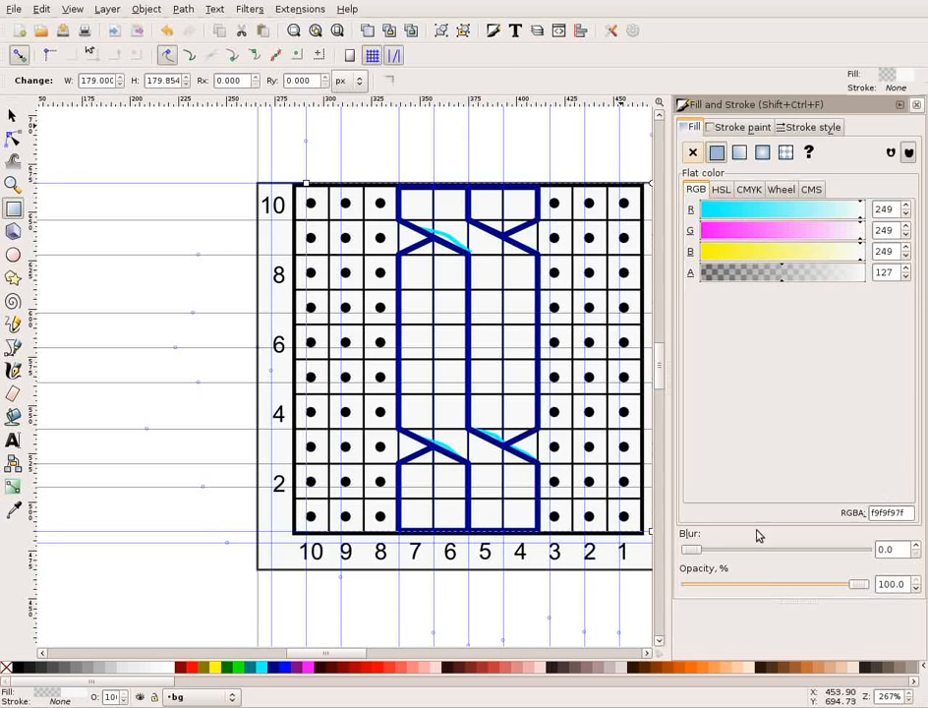
click(173, 670)
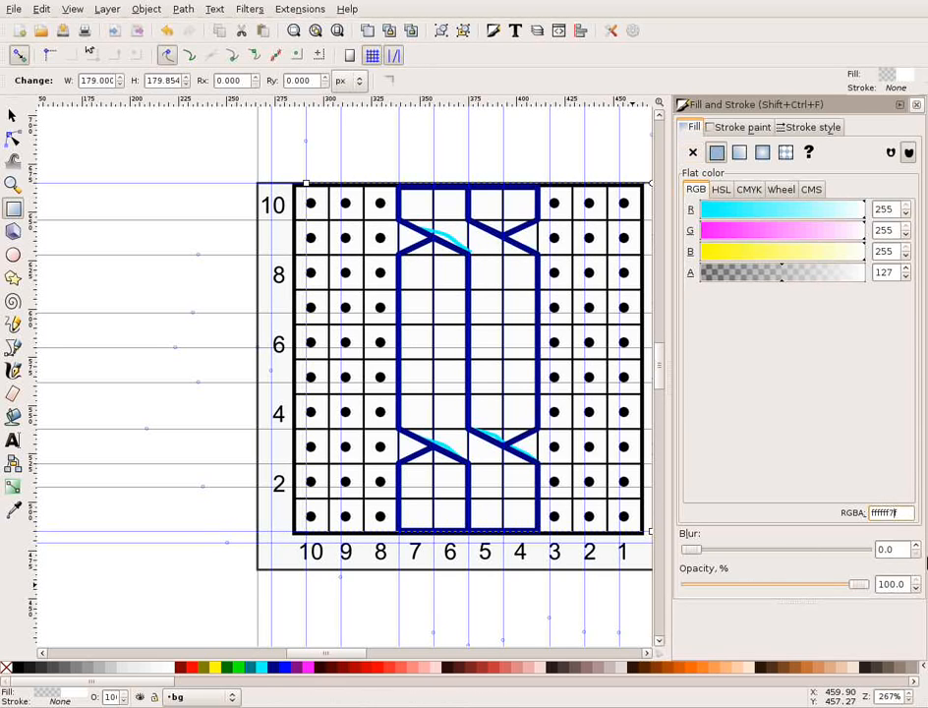
key(BackSpace)
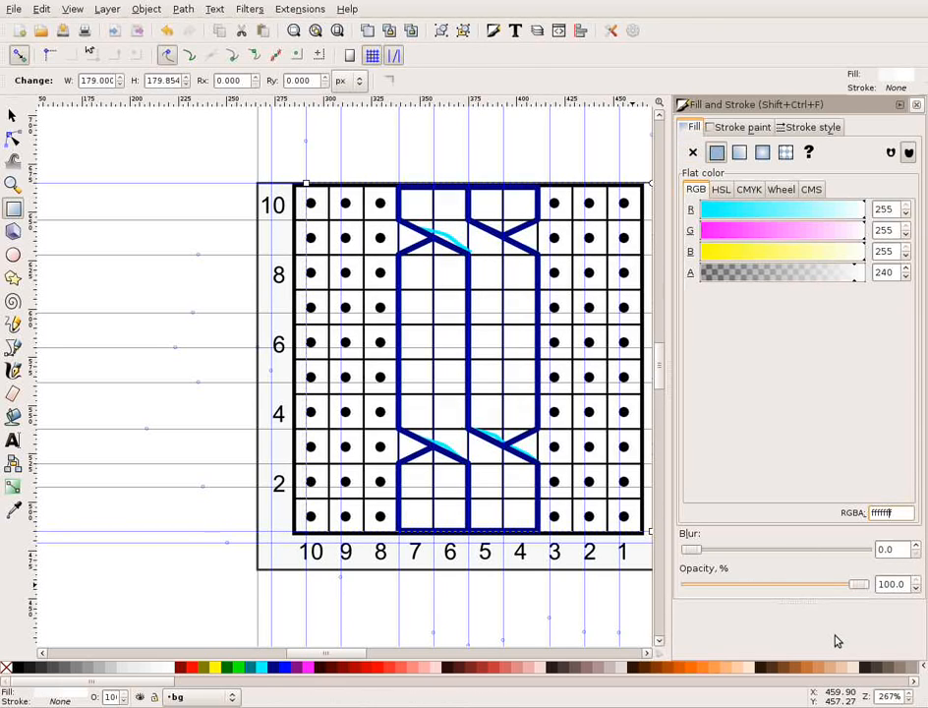
text(f)
Set the white rectangle's width and height both to 182 px.
click(99, 81)
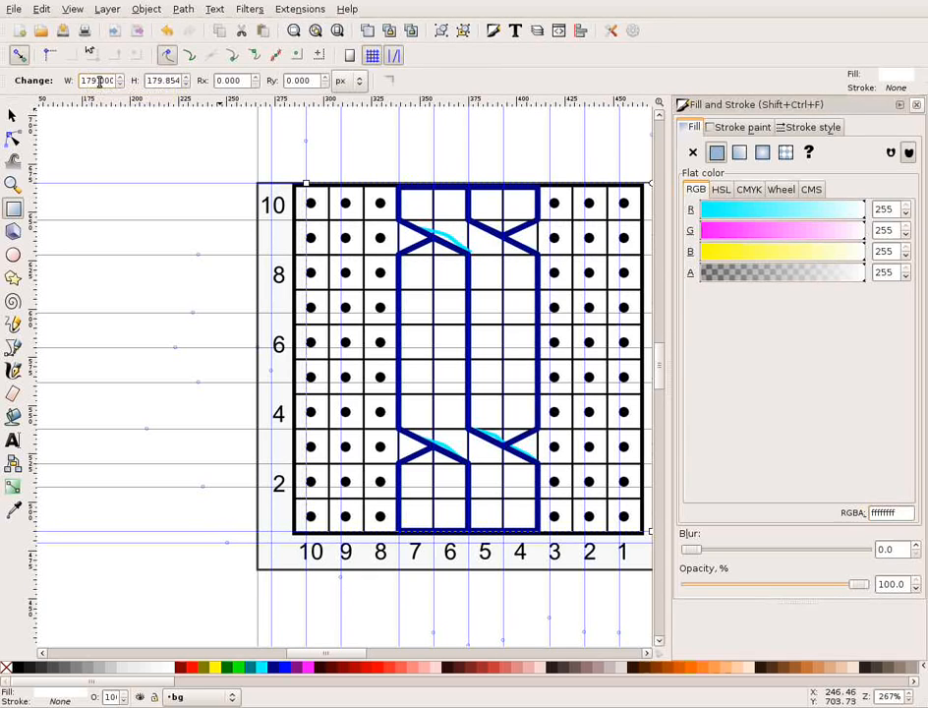
double_click(100, 82)
key(BackSpace)
key(Tab)
text(18)
click(12, 115)
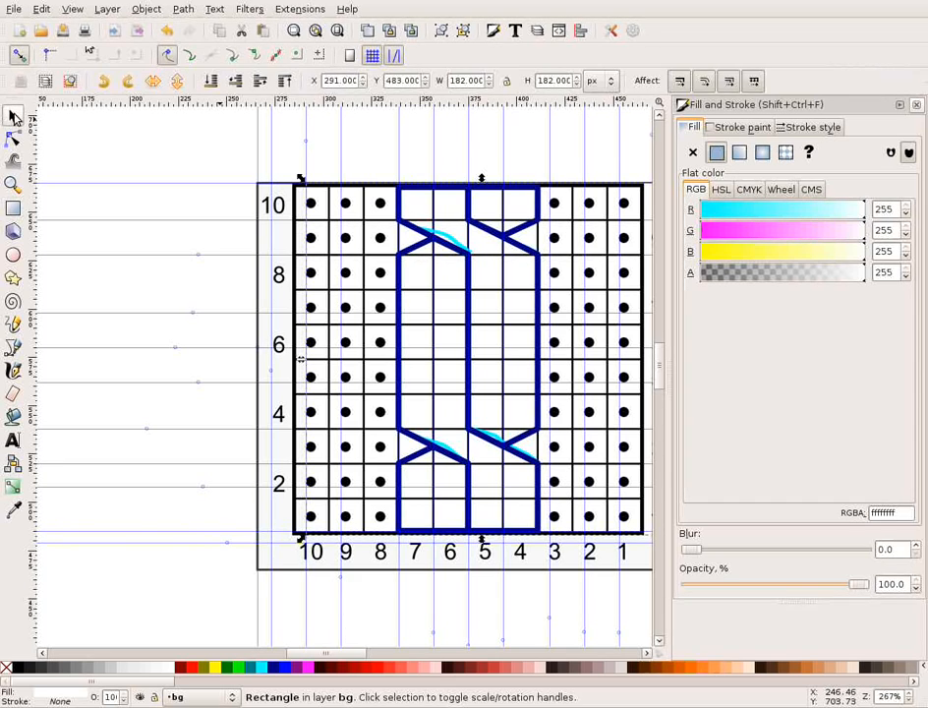
Reposition the vertical guideline at the chart's outer edge to X 284 px.
drag(346, 265, 332, 257)
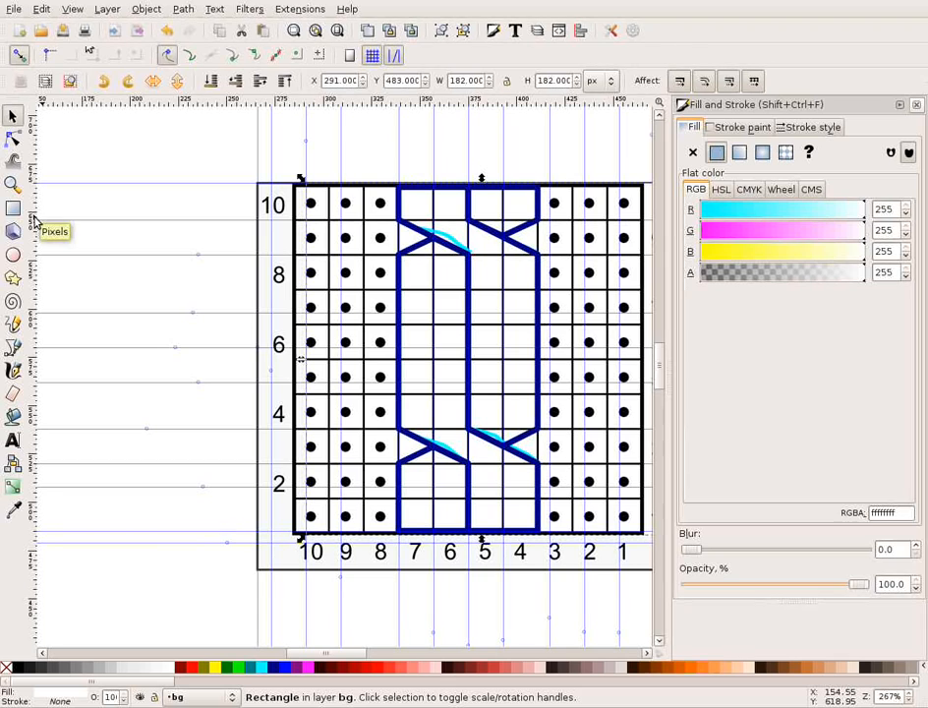
double_click(261, 171)
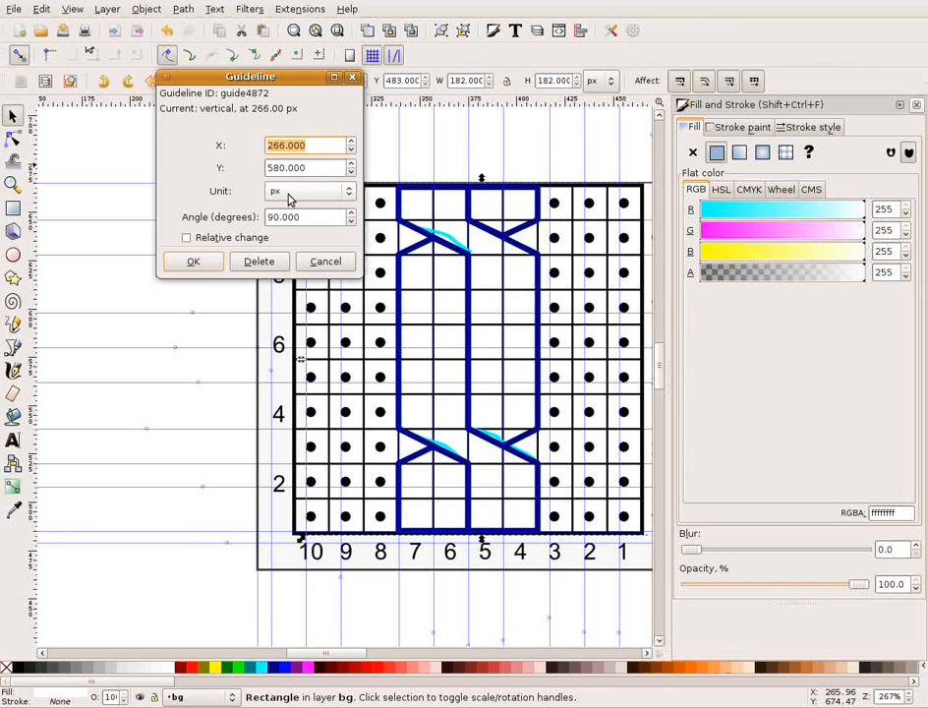
text(284)
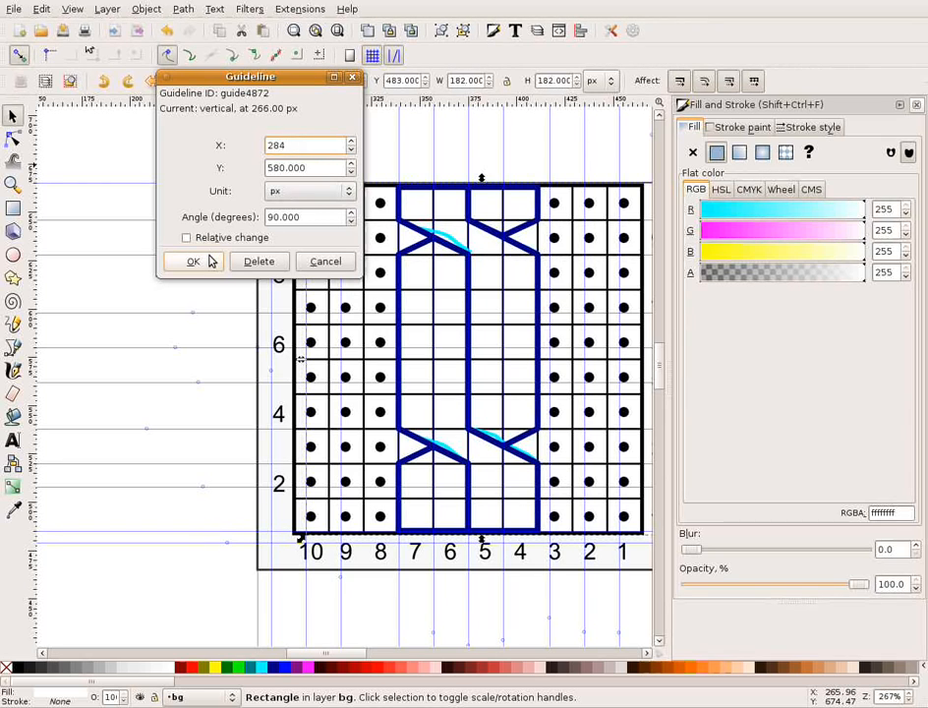
click(208, 261)
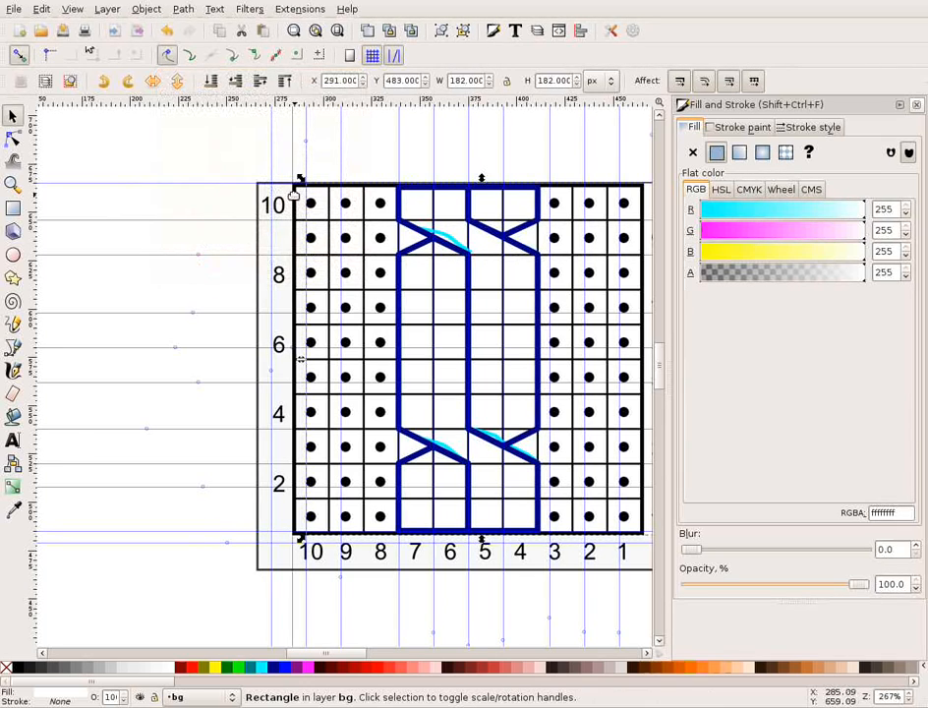
Move the white rectangle to X 284 px so it sits behind the stitch grid, and save the drawing.
drag(315, 202, 301, 204)
drag(345, 652, 353, 655)
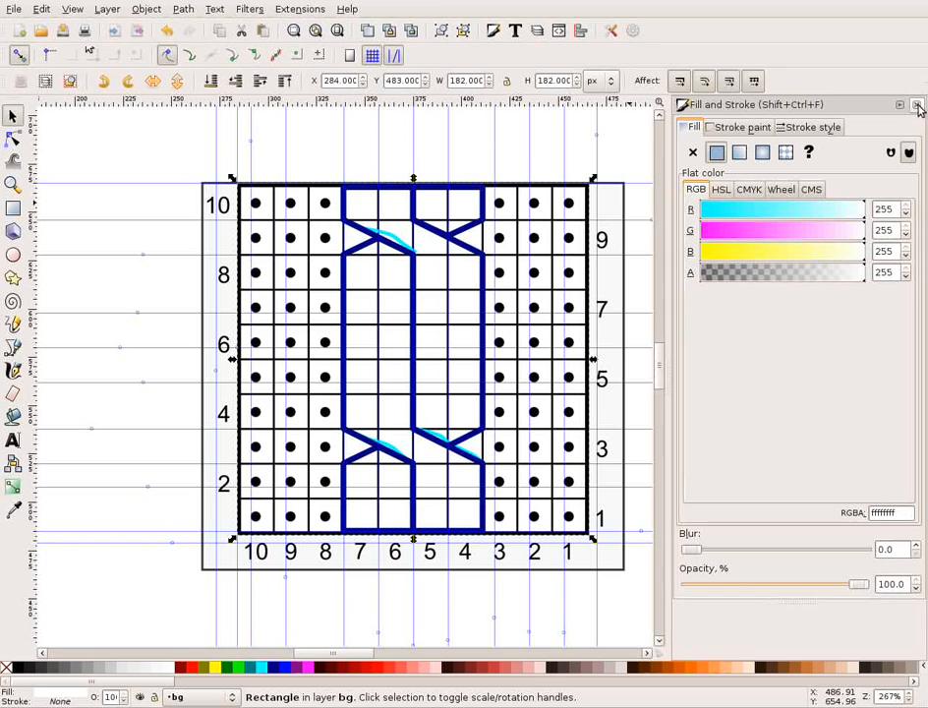
click(61, 32)
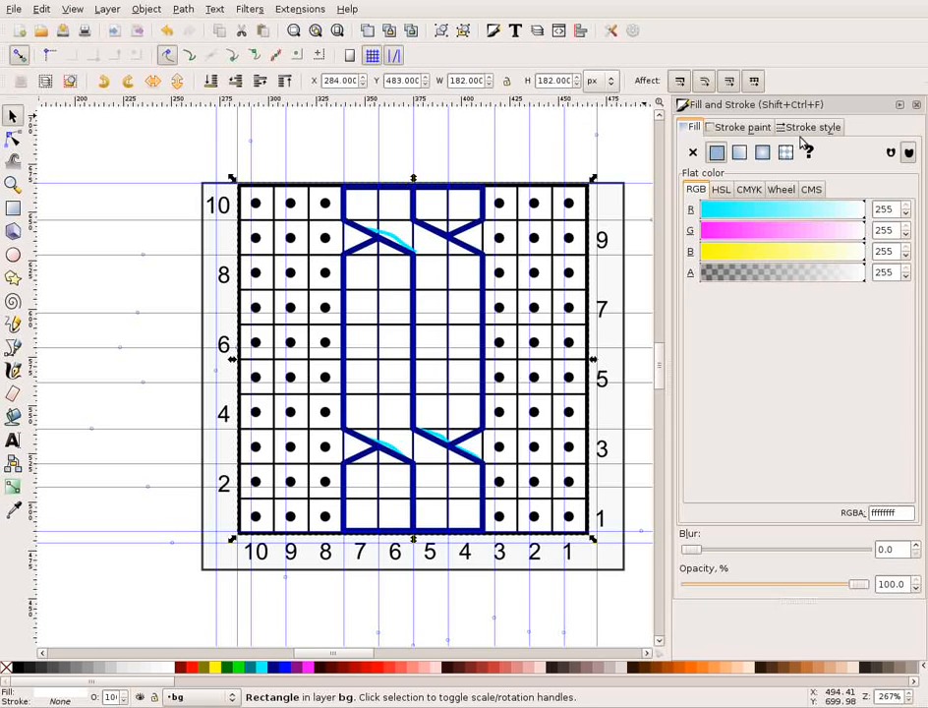
click(917, 104)
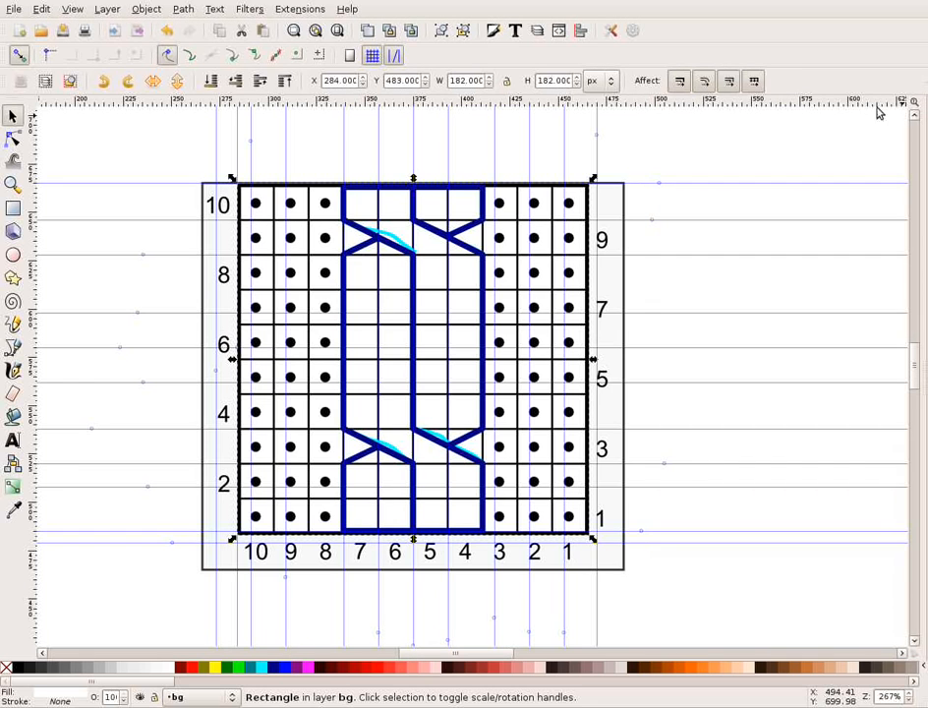
Show the layer list, hide the line layer and make the cable layer current.
click(104, 12)
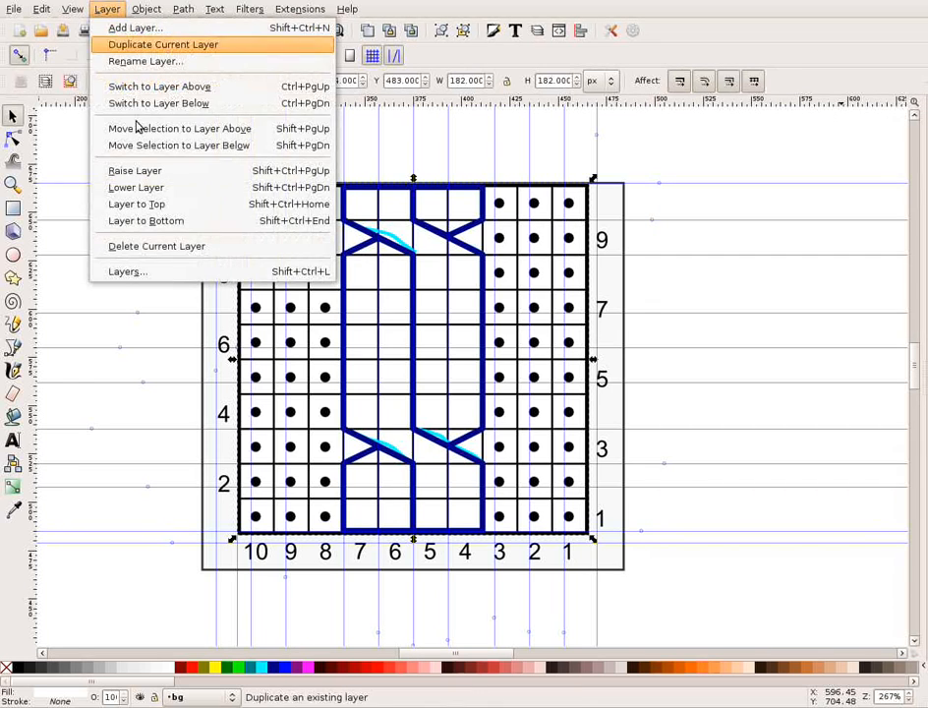
click(157, 273)
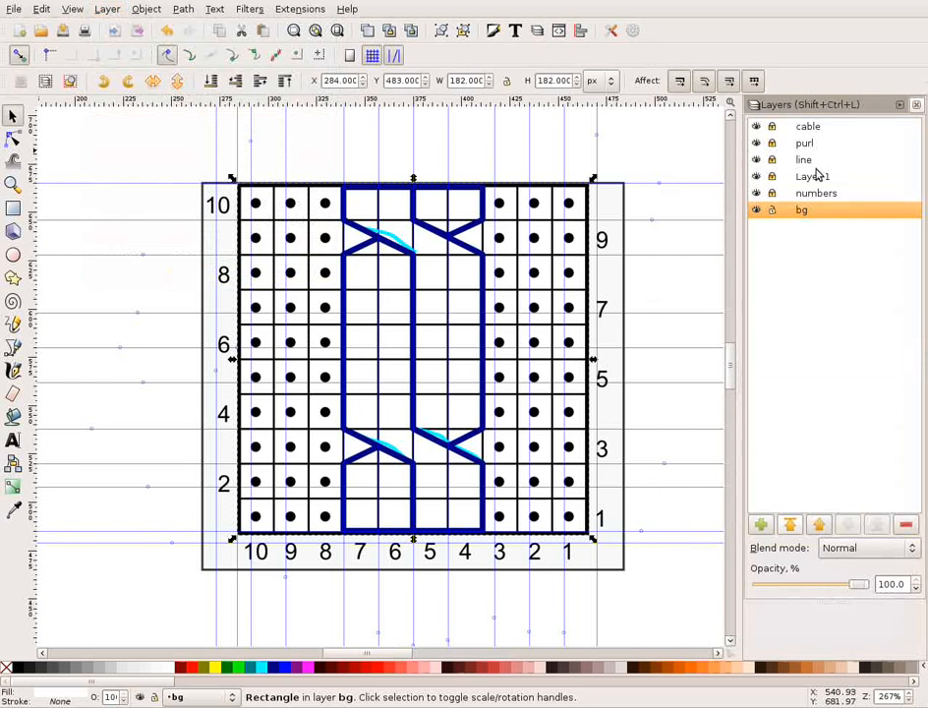
click(757, 160)
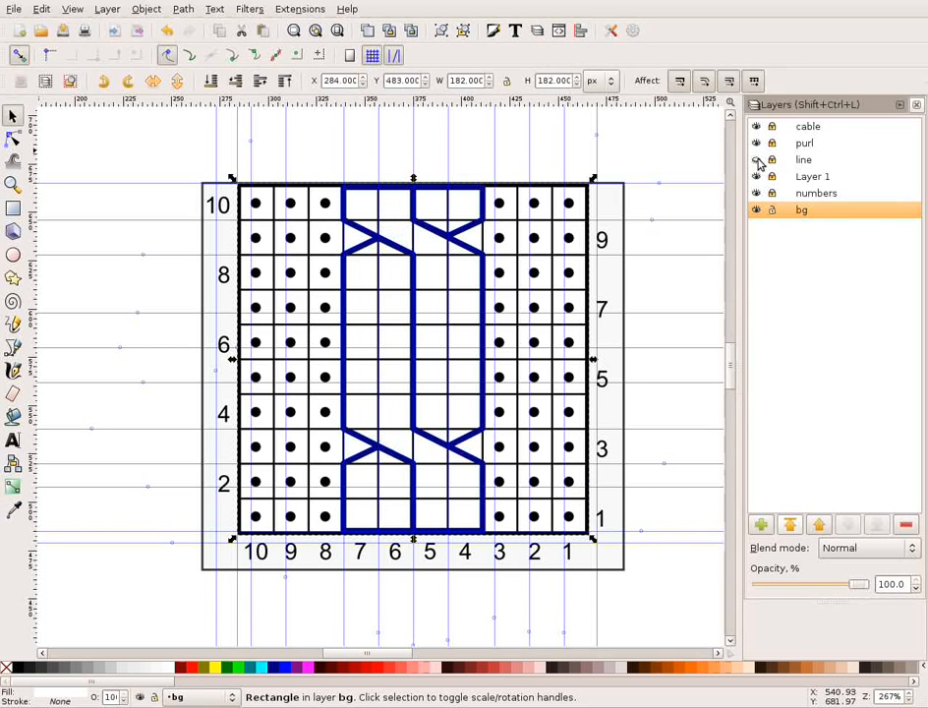
click(823, 163)
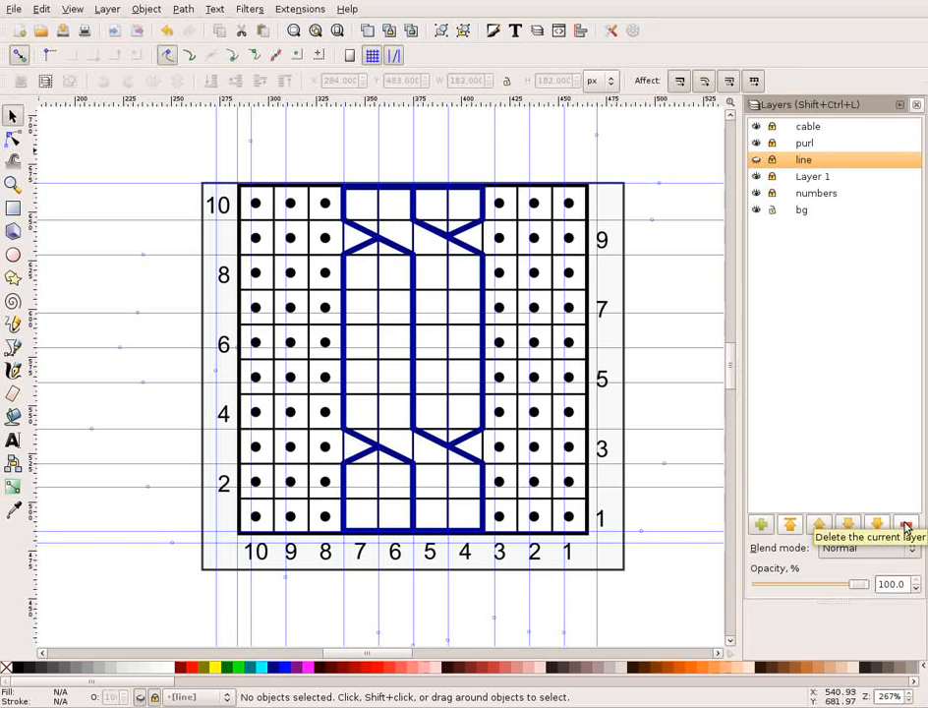
click(810, 128)
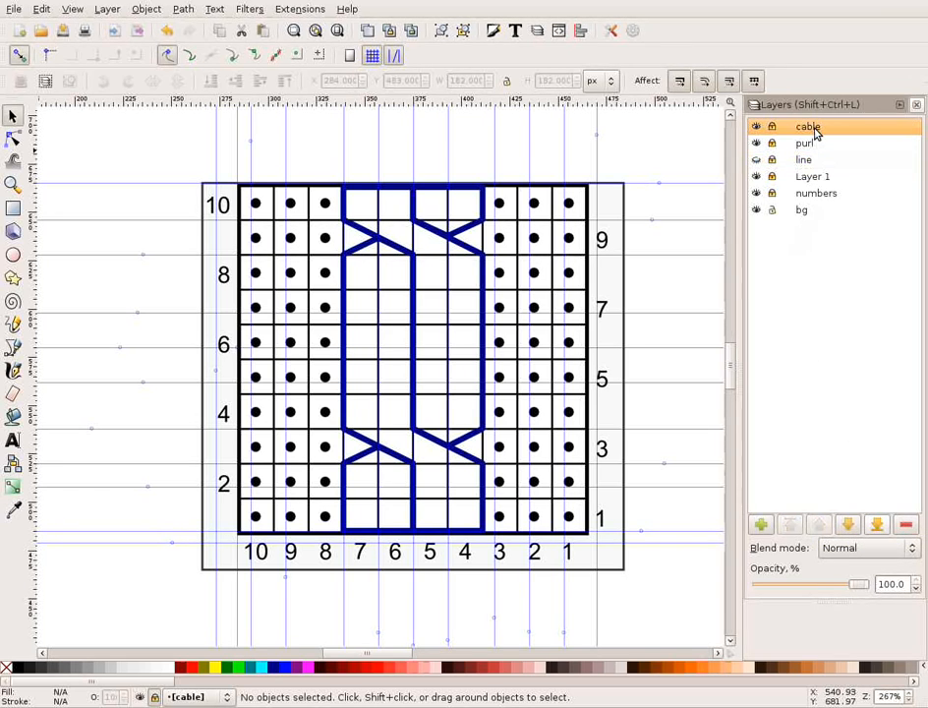
click(463, 363)
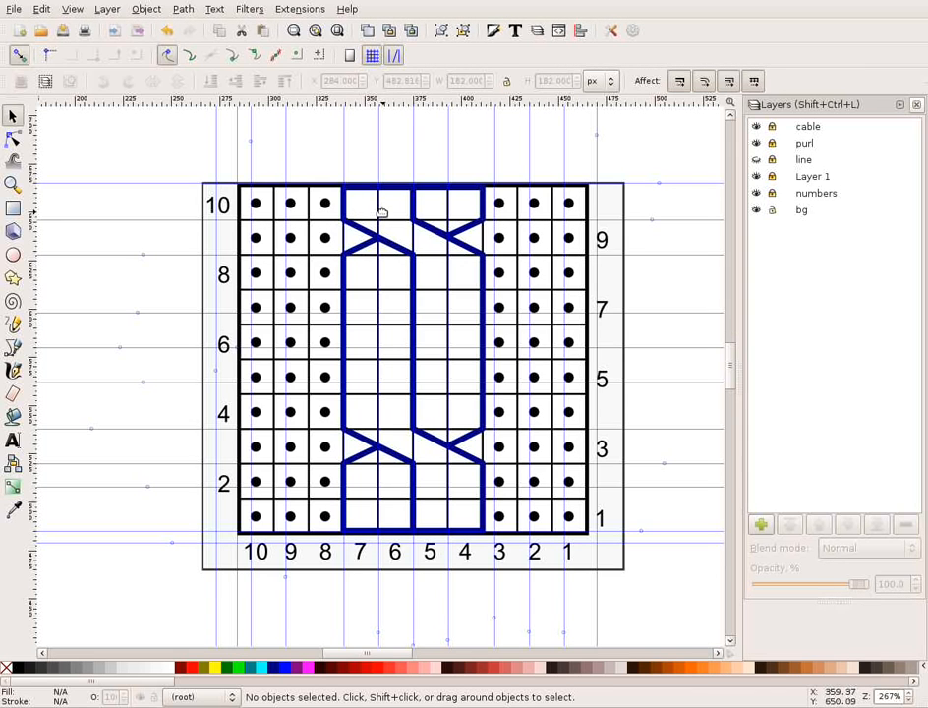
click(100, 9)
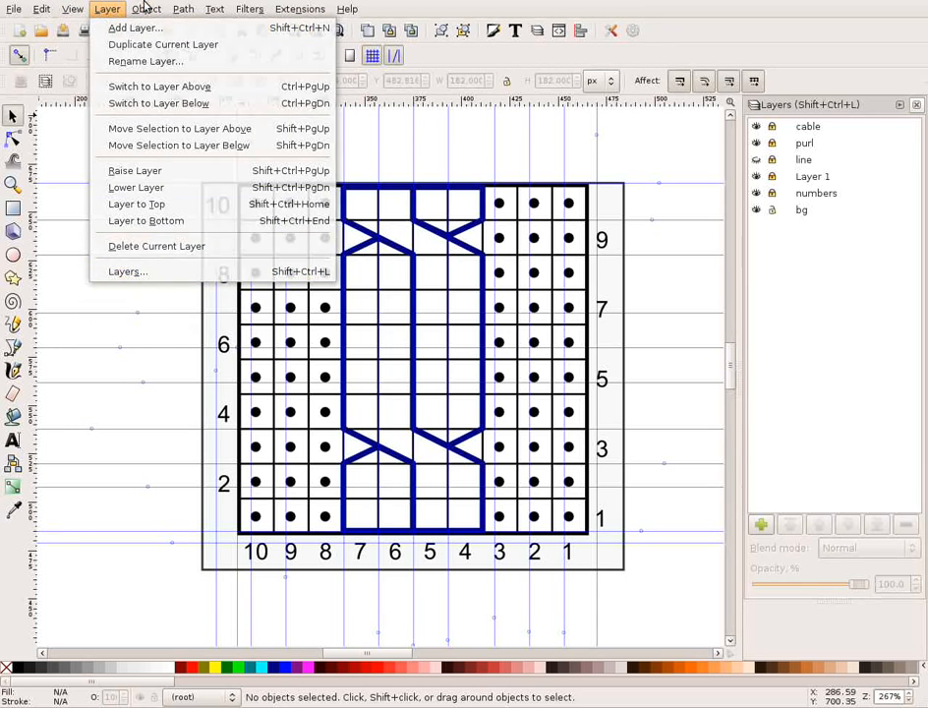
mouse_move(145, 8)
click(440, 244)
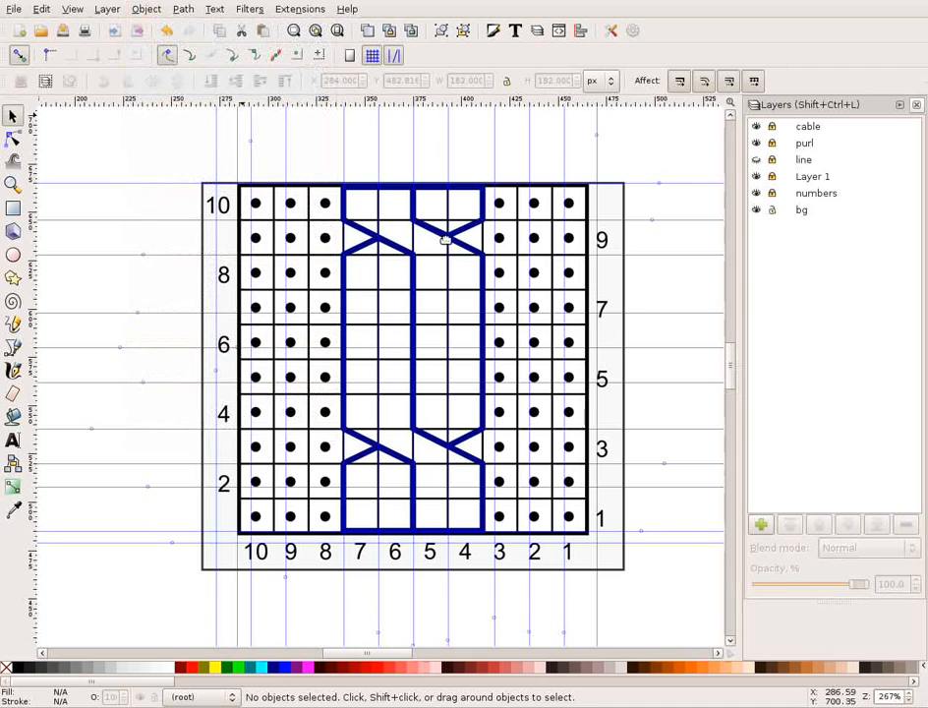
click(443, 240)
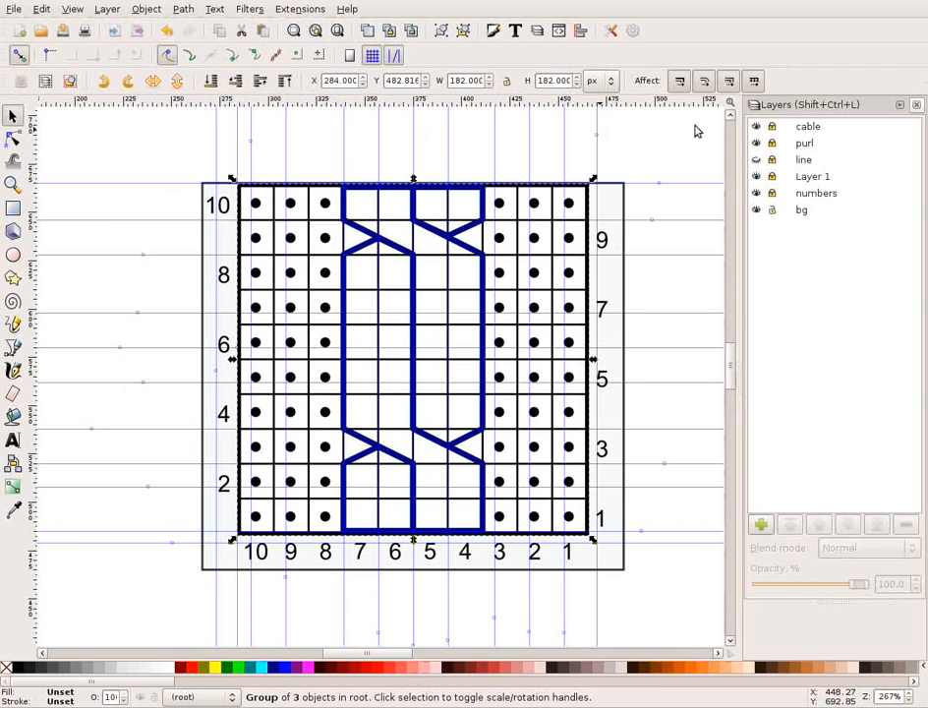
Lock the bg layer, then unlock the cable layer and select its large crossing cable path.
click(773, 211)
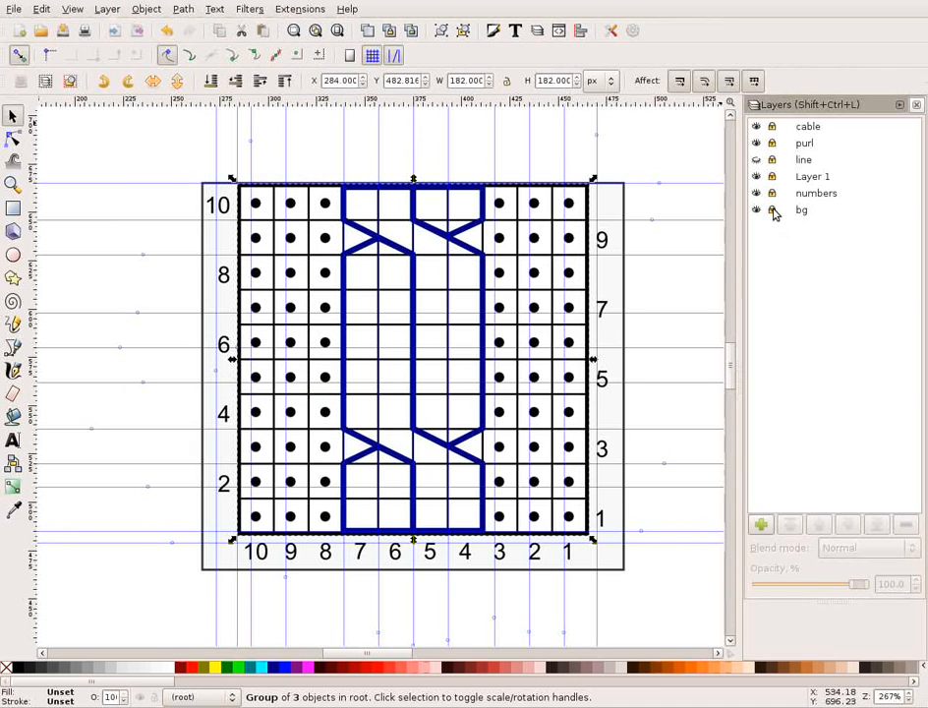
click(806, 129)
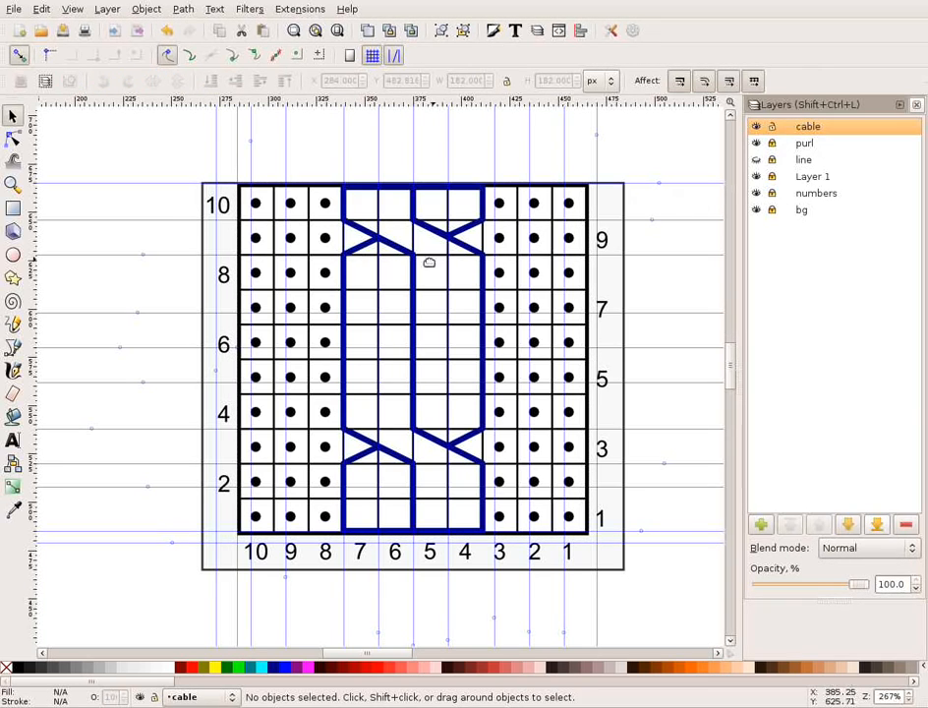
click(471, 245)
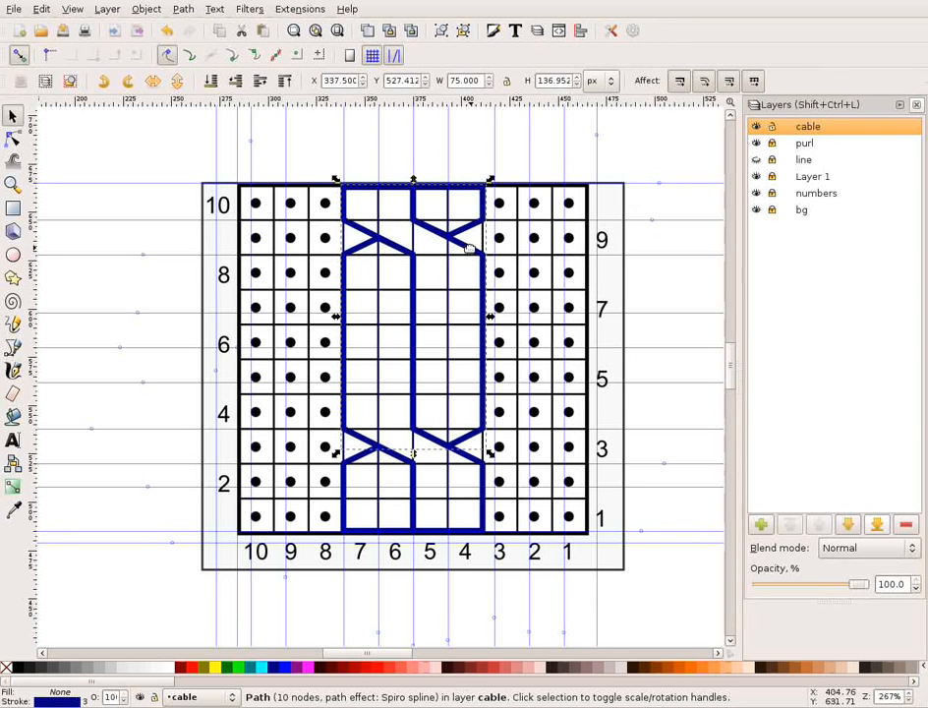
Review the undo history of recent changes, then close it together with the layer list.
click(36, 10)
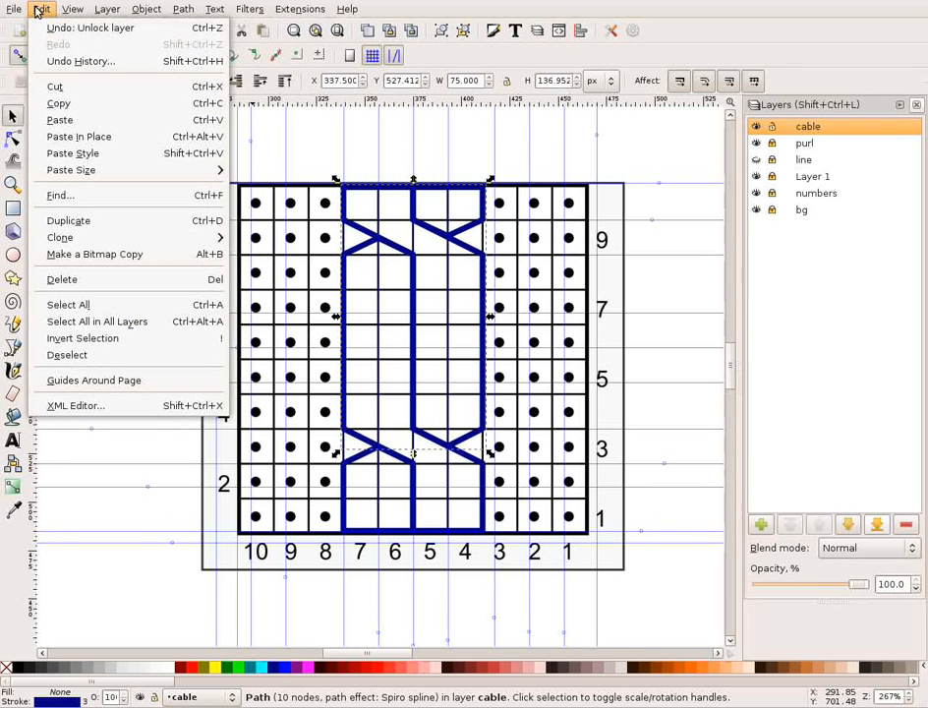
click(92, 65)
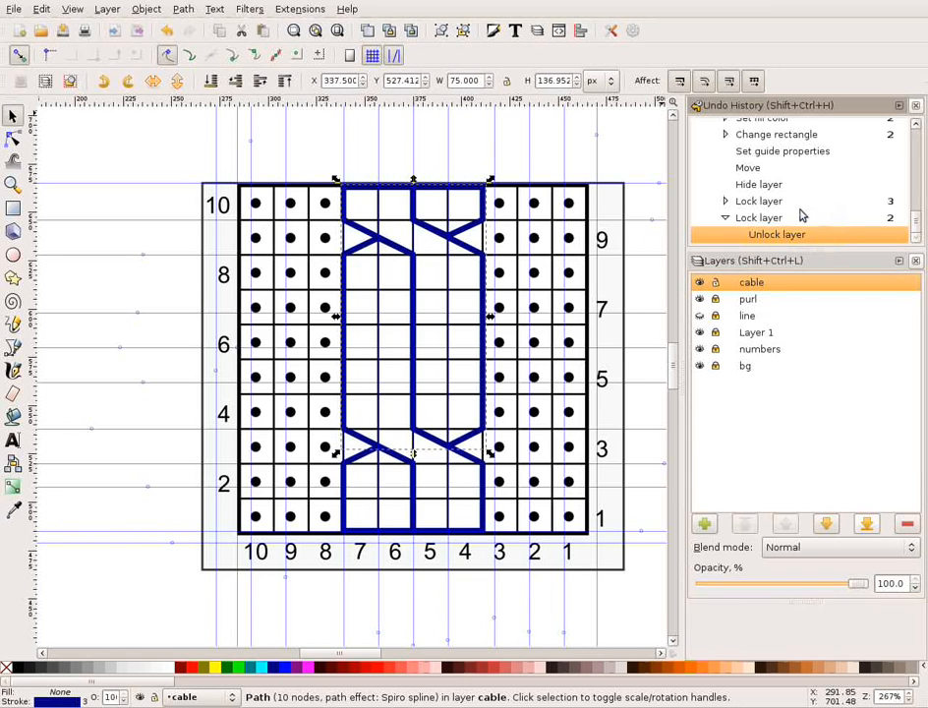
scroll(828, 227, up, 5)
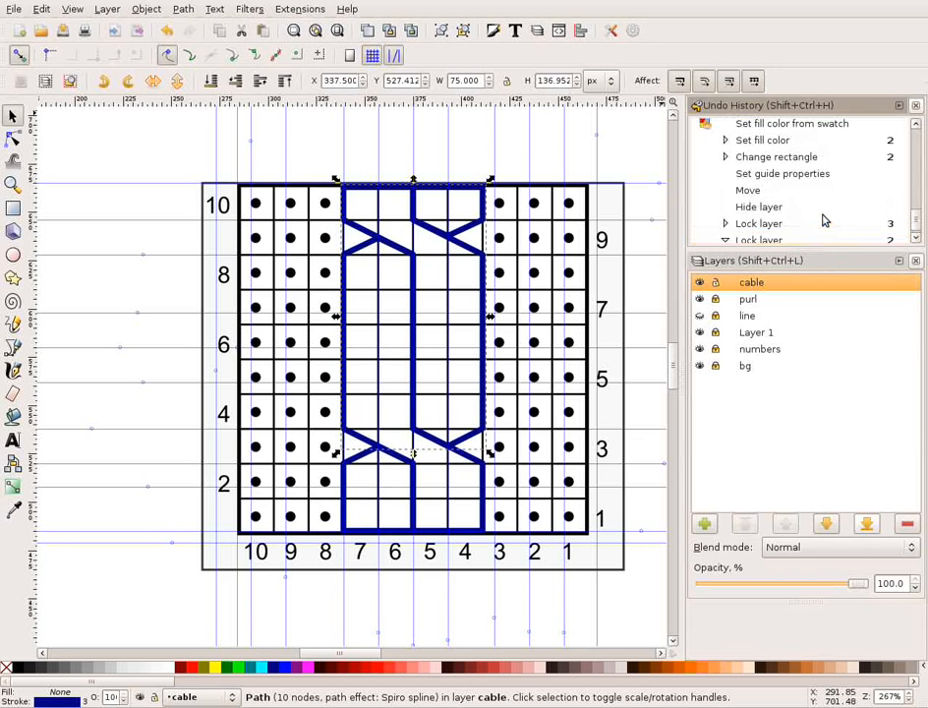
scroll(823, 218, up, 2)
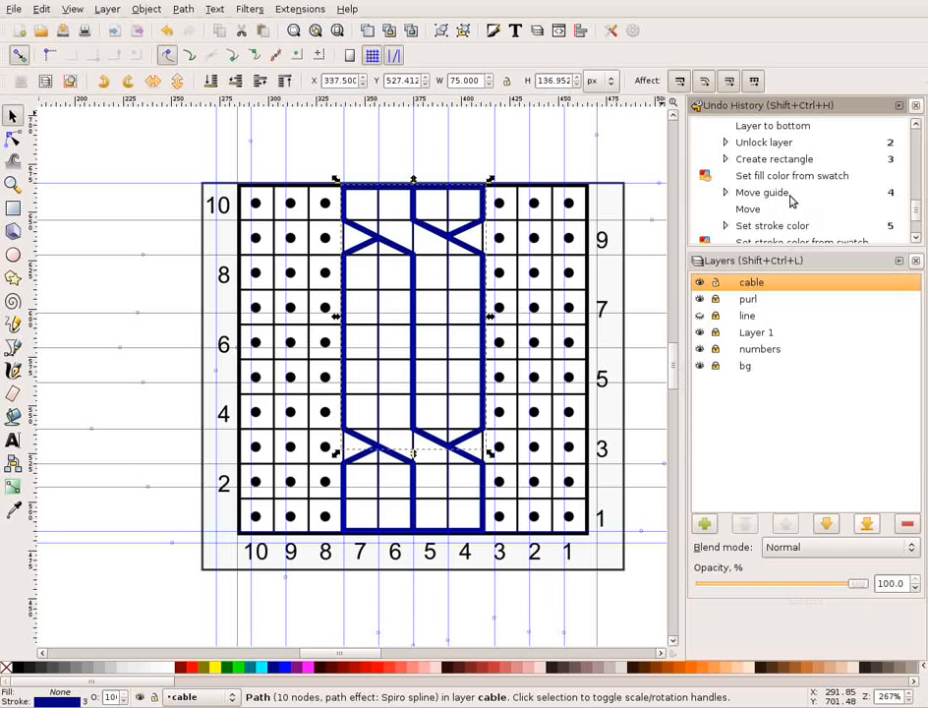
scroll(796, 201, down, 7)
click(915, 105)
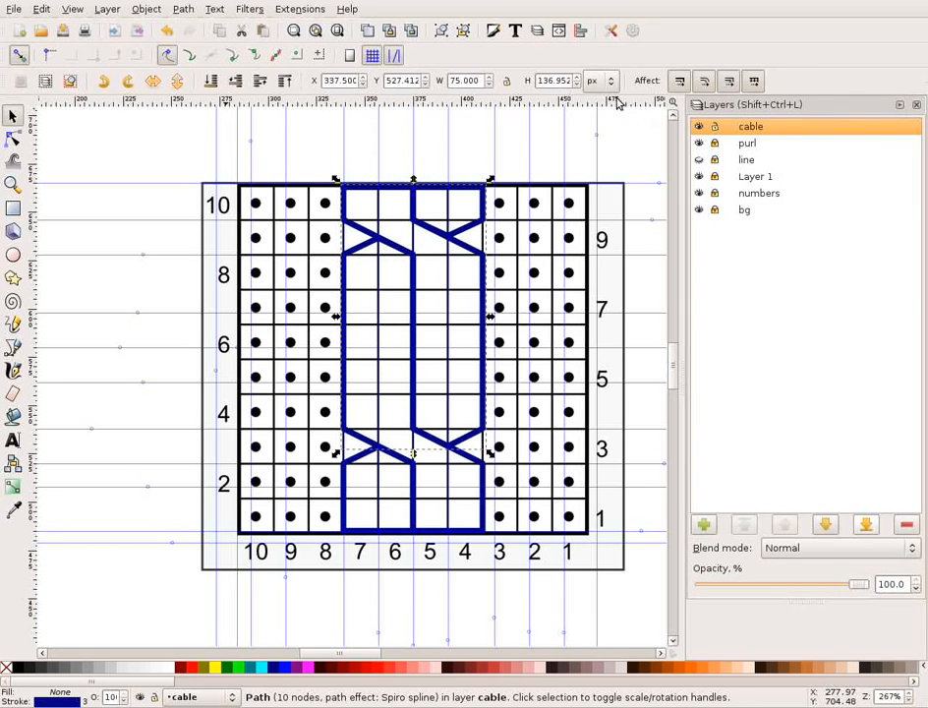
click(916, 105)
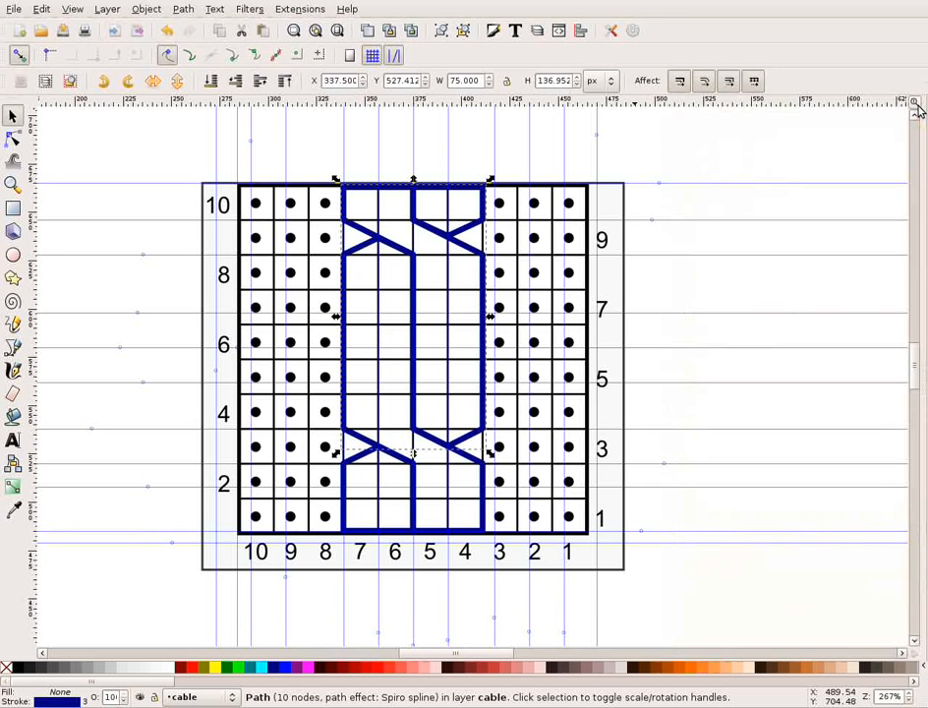
Give the selected large cable path a flat white fill with alpha 127, keeping overall opacity at 100%.
click(151, 9)
click(161, 29)
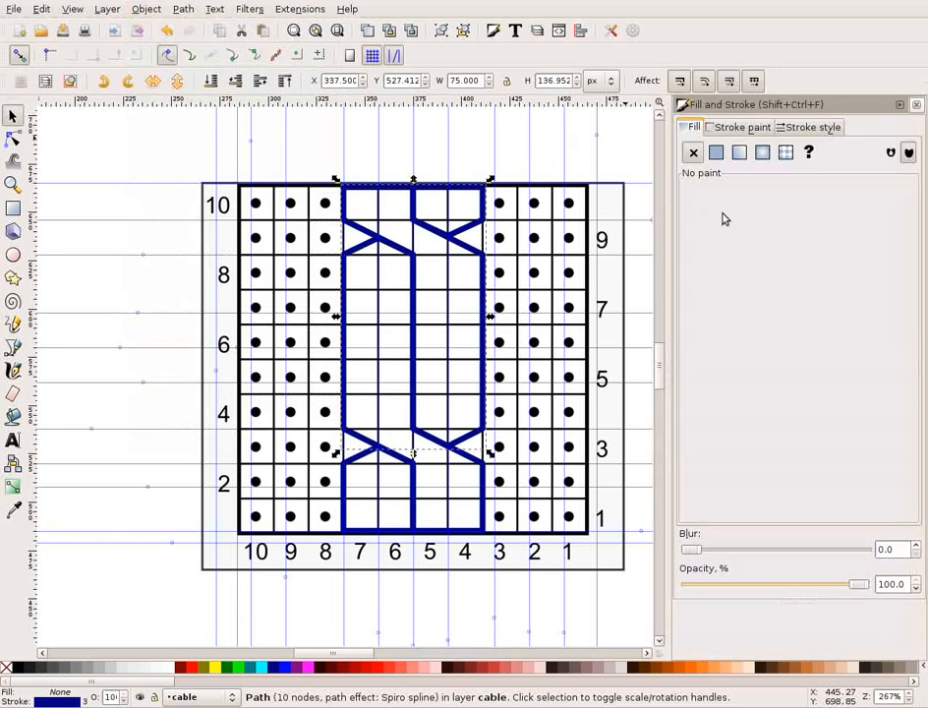
click(716, 154)
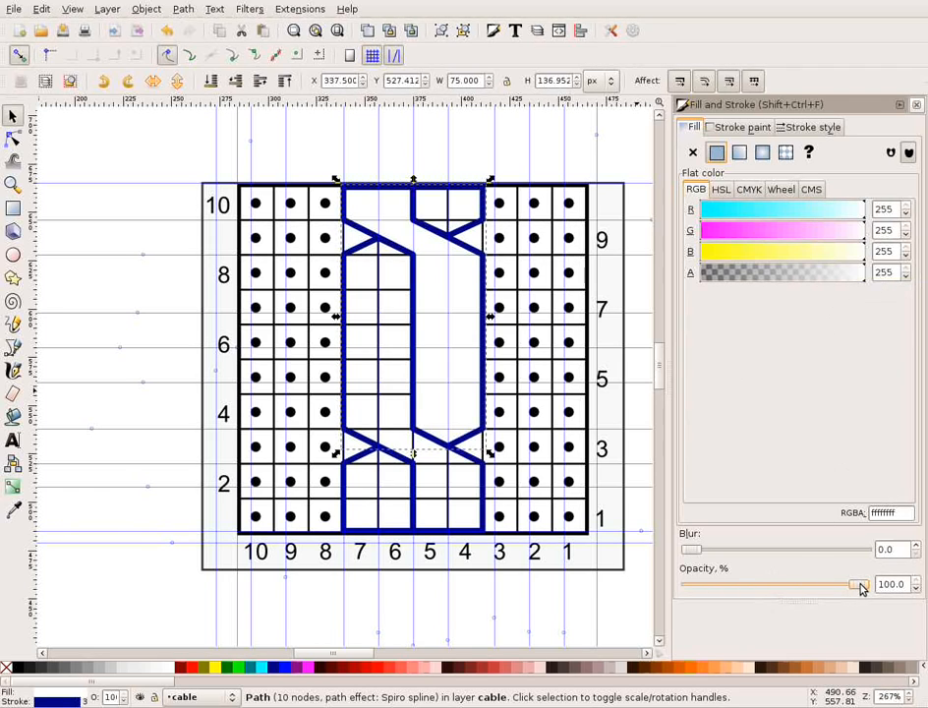
drag(860, 587, 731, 609)
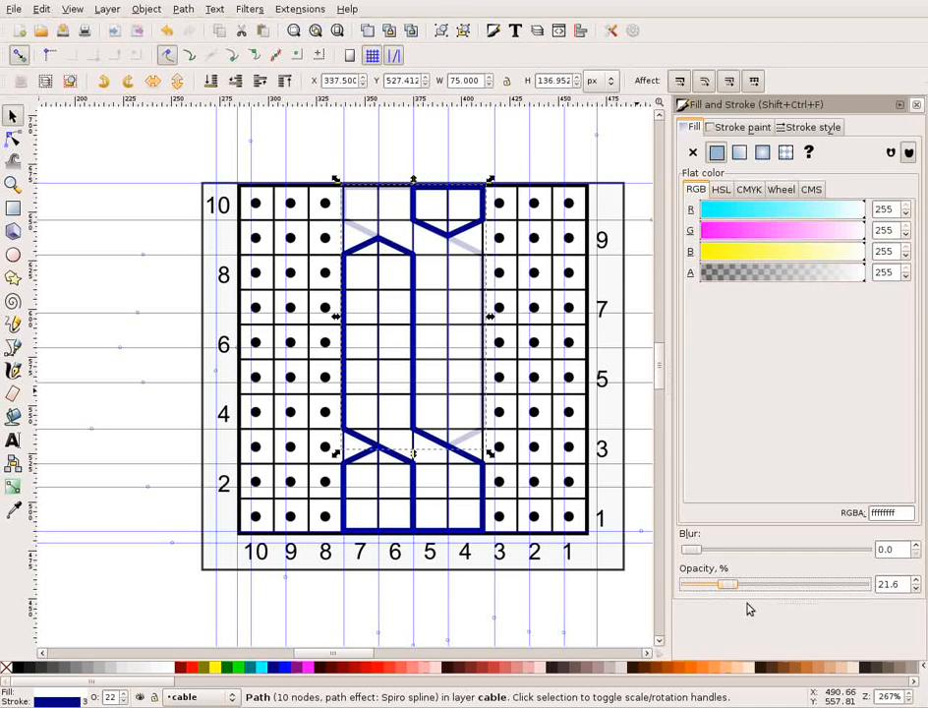
drag(747, 609, 897, 605)
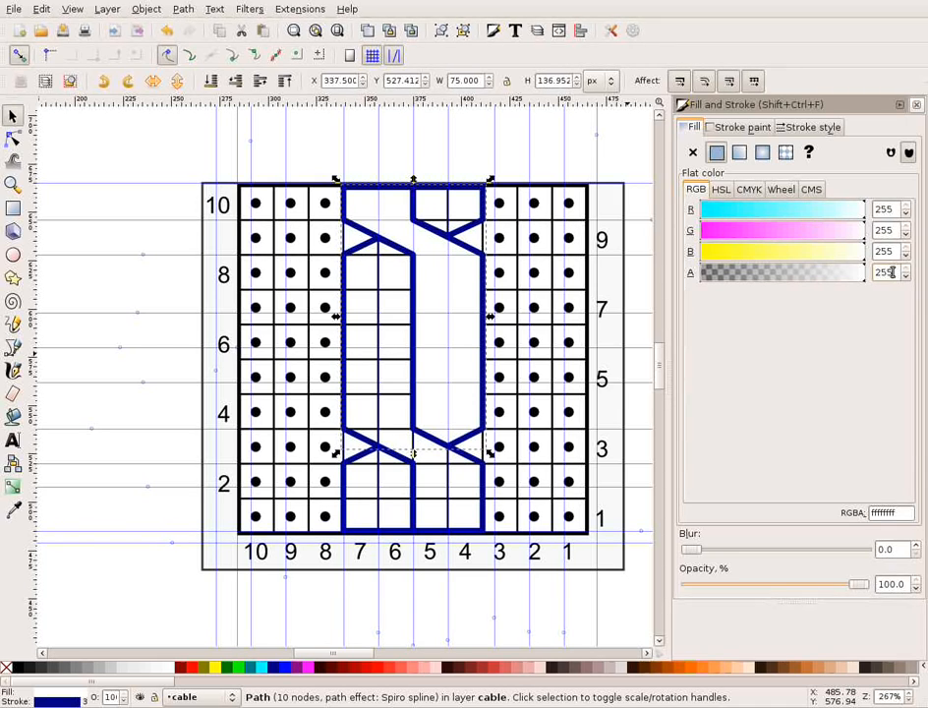
text(127)
click(883, 251)
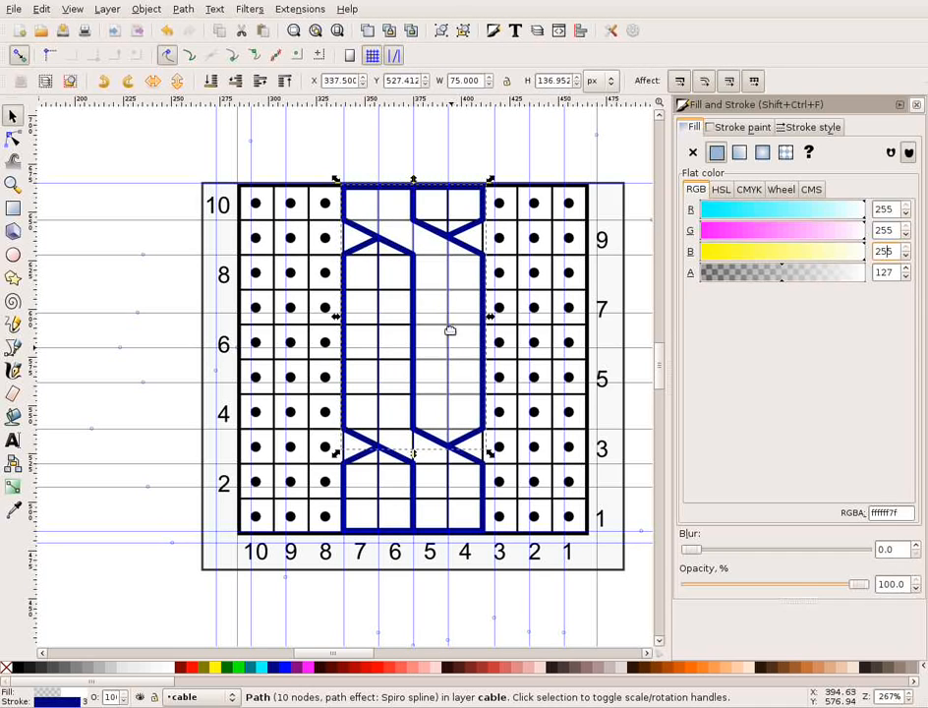
Fill the small cable path above stitches 4 and 5 in row 10 with translucent white, RGBA ffffff7f, and deselect it.
click(470, 228)
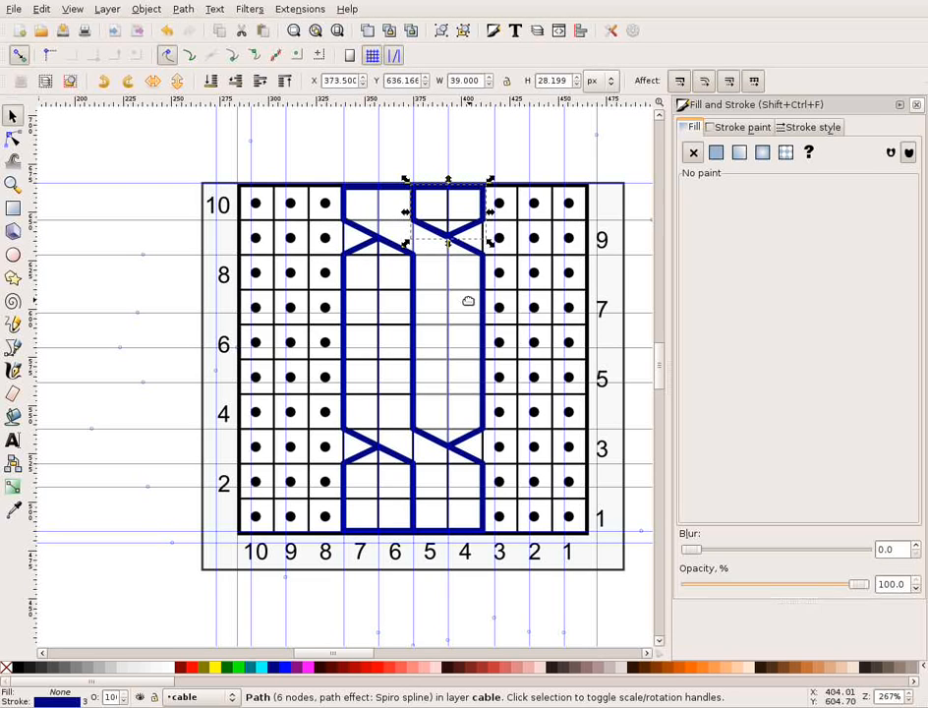
click(717, 152)
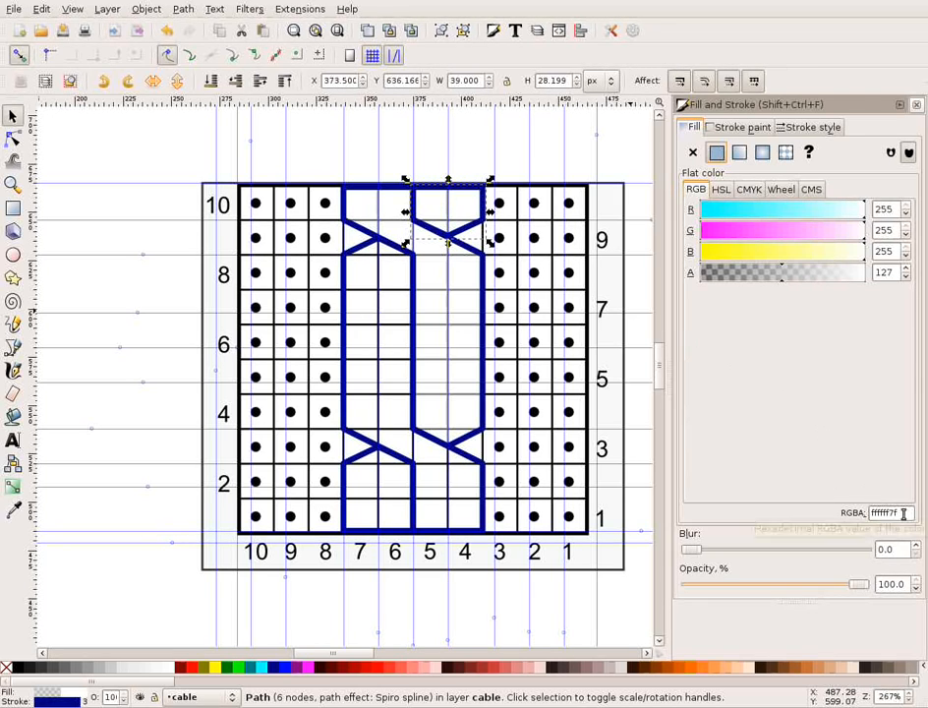
click(365, 353)
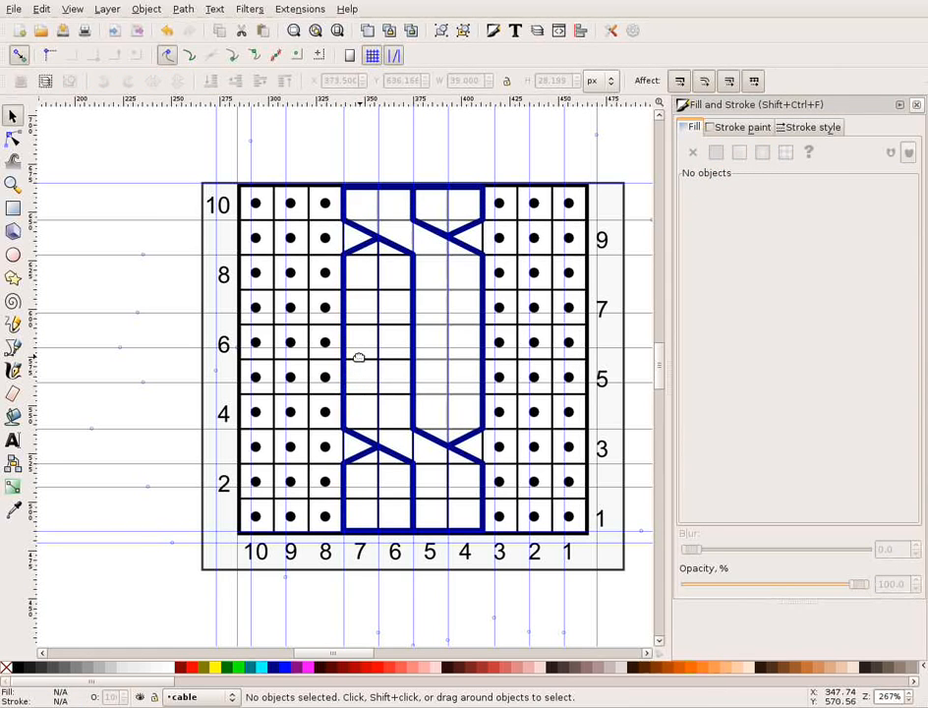
Give the remaining unfilled large crossing cable path, ending at stitches 4 and 5 in row 1, a flat white fill with alpha 127.
click(358, 358)
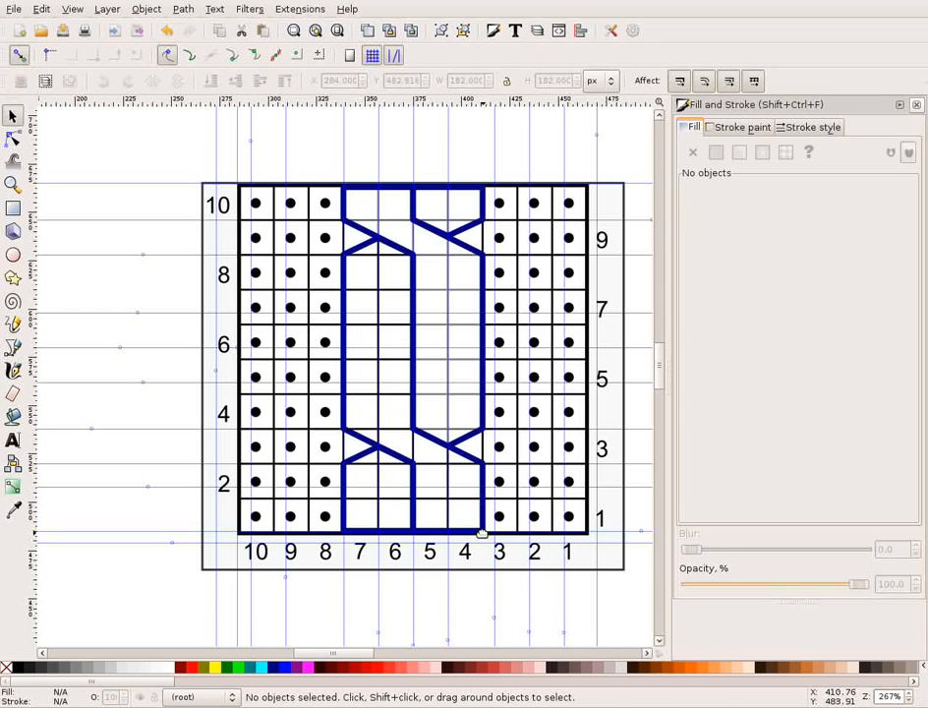
click(483, 529)
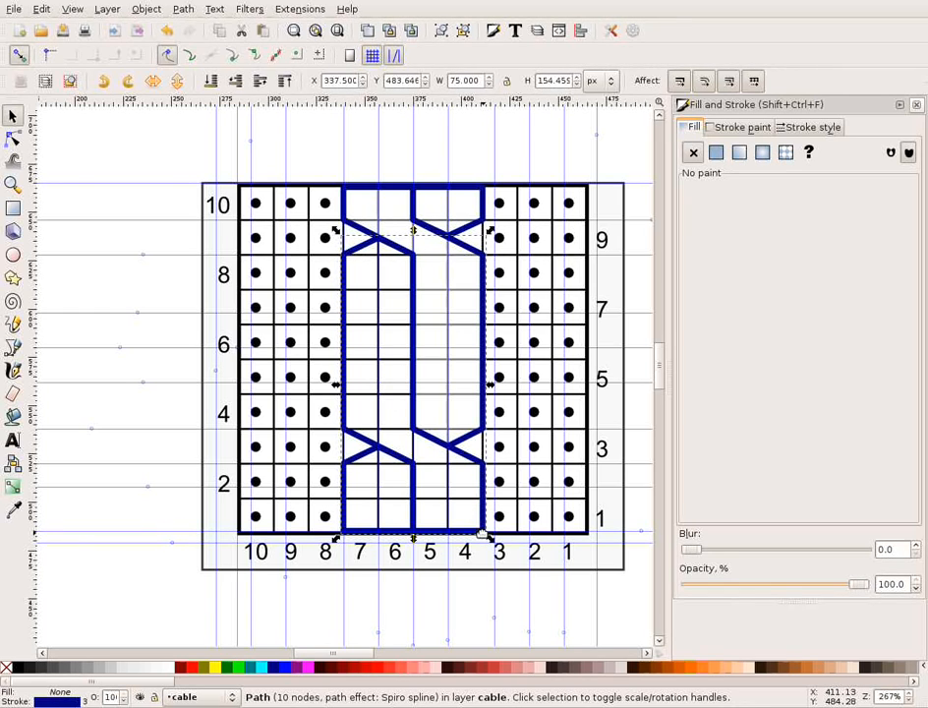
click(717, 154)
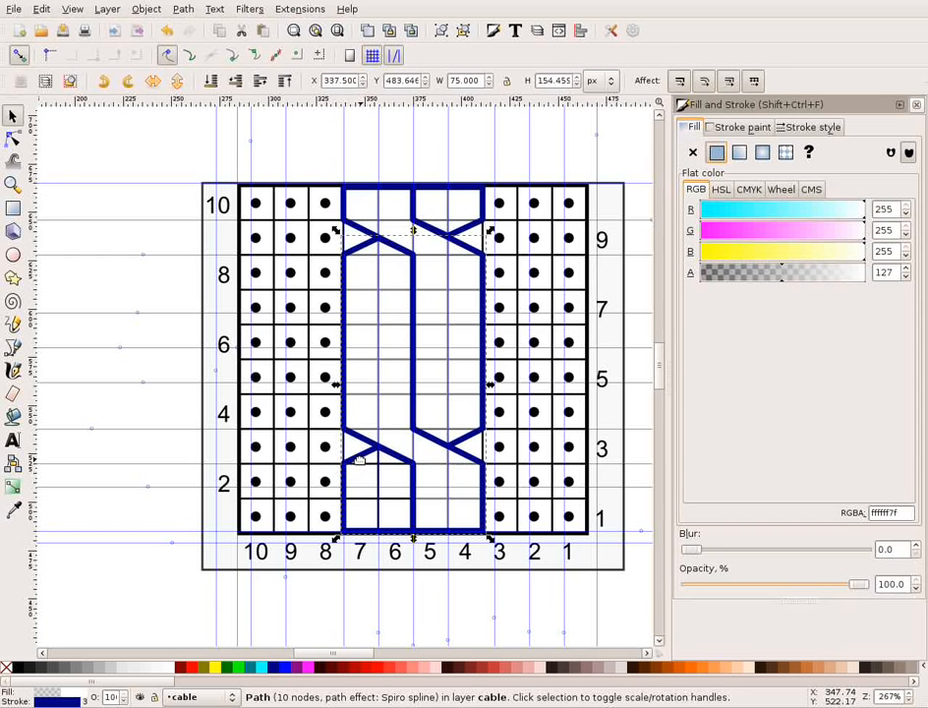
Fill the small cable path above stitches 6 and 7 in rows 1 to 3 with translucent white, RGBA ffffff7f, and close the fill settings.
click(359, 459)
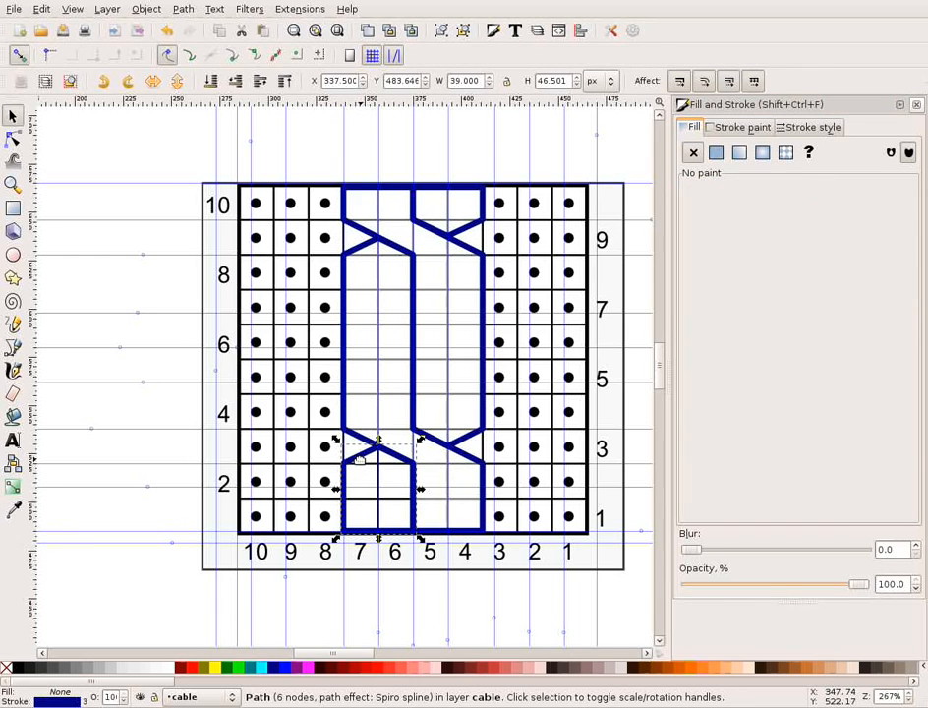
click(716, 154)
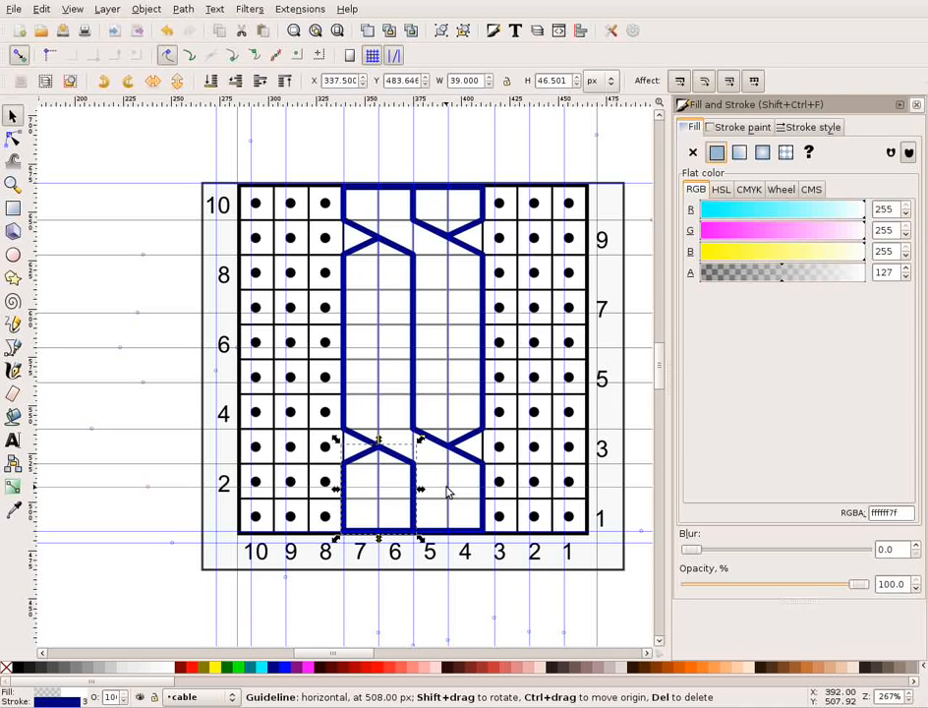
click(918, 105)
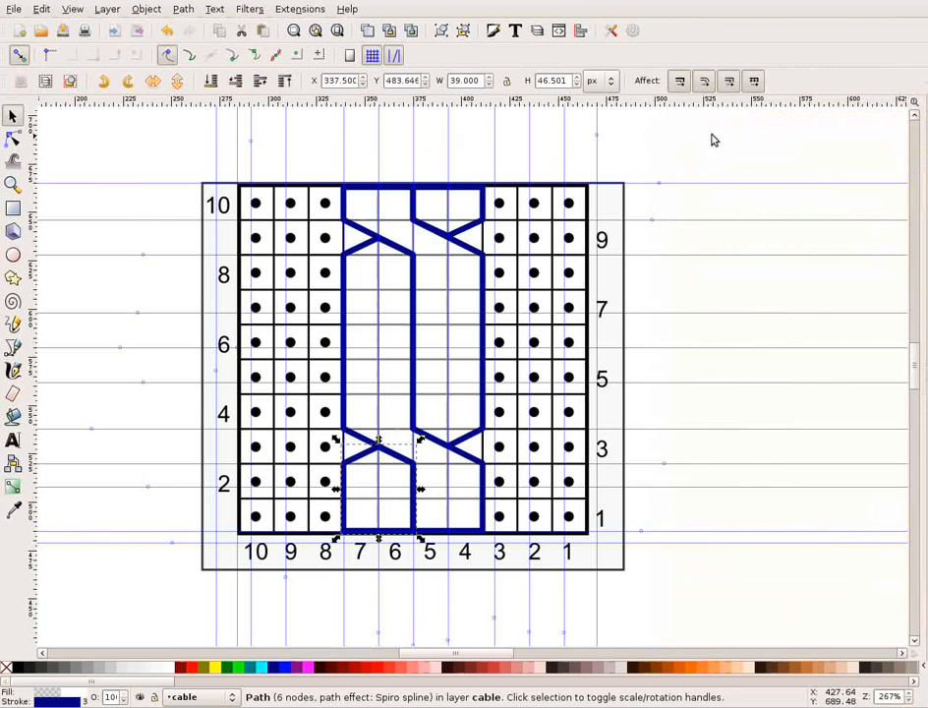